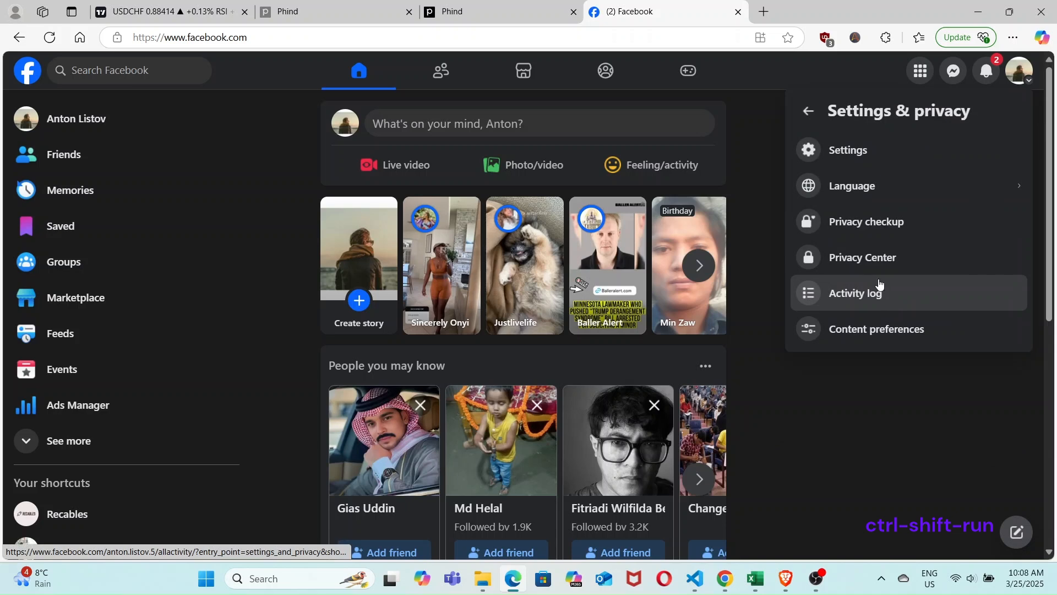
# Open the settings for how people find and contact you under Audience and visibility.
pyautogui.click(844, 156)
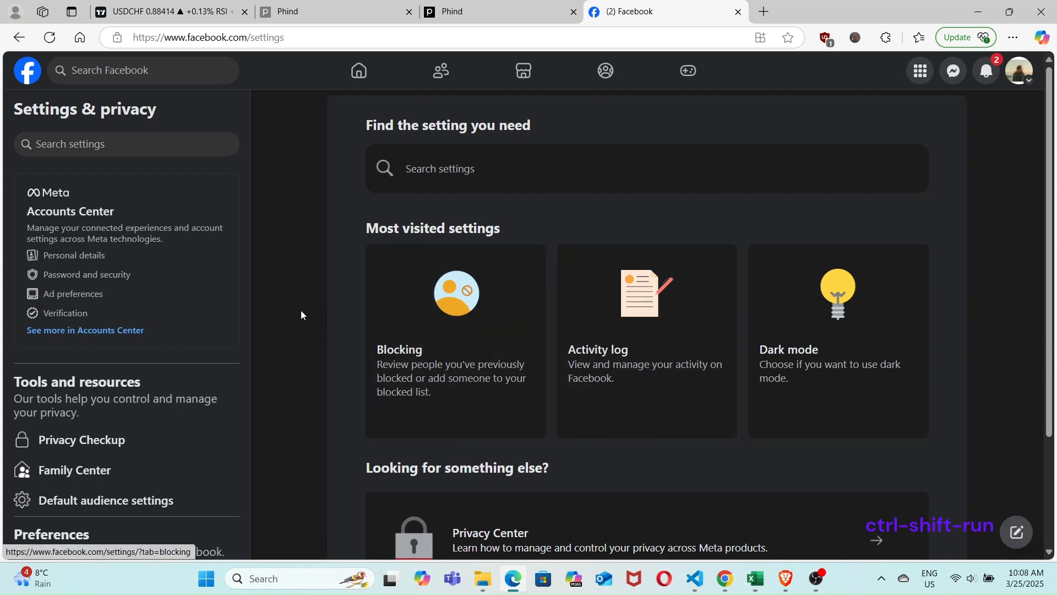
pyautogui.scroll(-1, 262, 301)
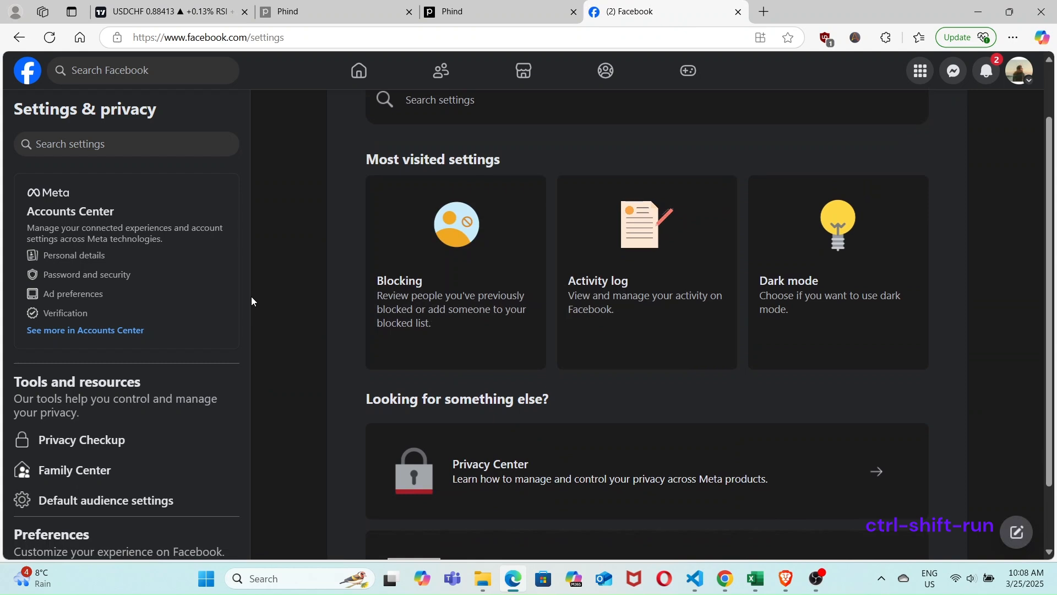
pyautogui.scroll(-1, 173, 323)
pyautogui.scroll(-5, 172, 323)
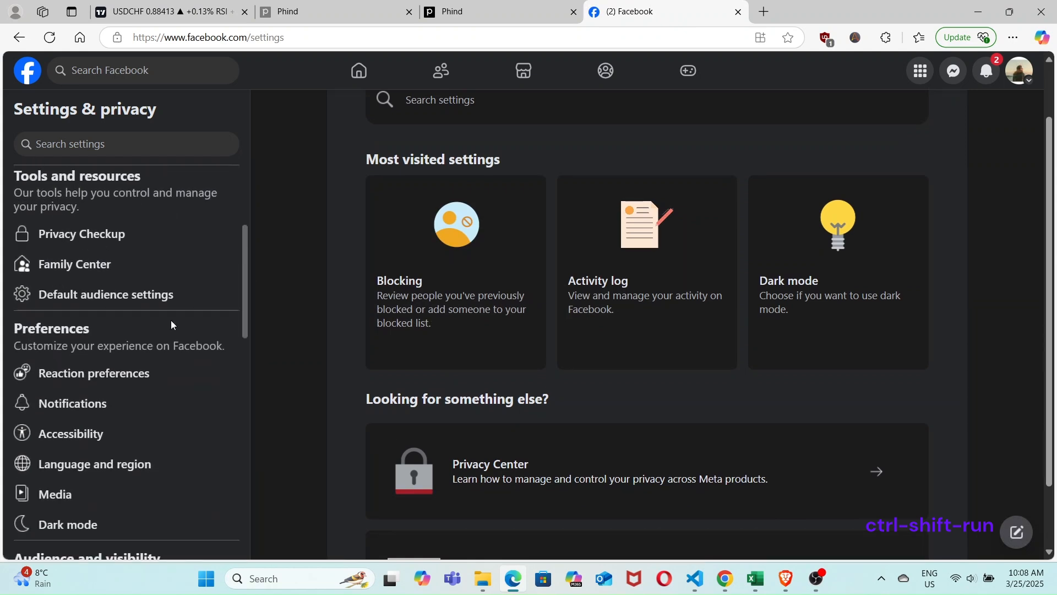
pyautogui.scroll(-5, 169, 331)
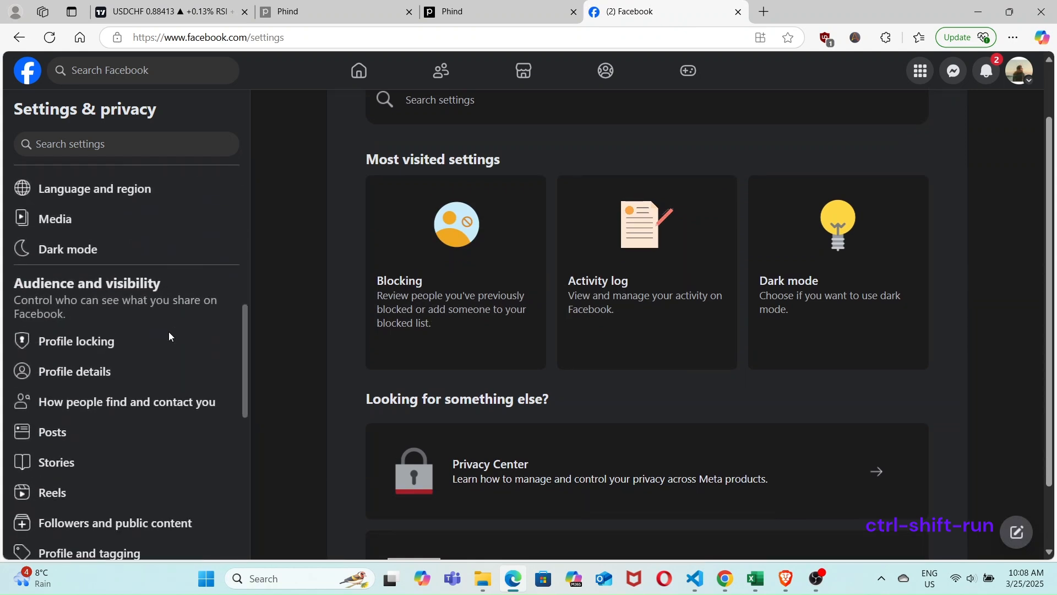
pyautogui.scroll(2, 164, 254)
pyautogui.scroll(-1, 17, 298)
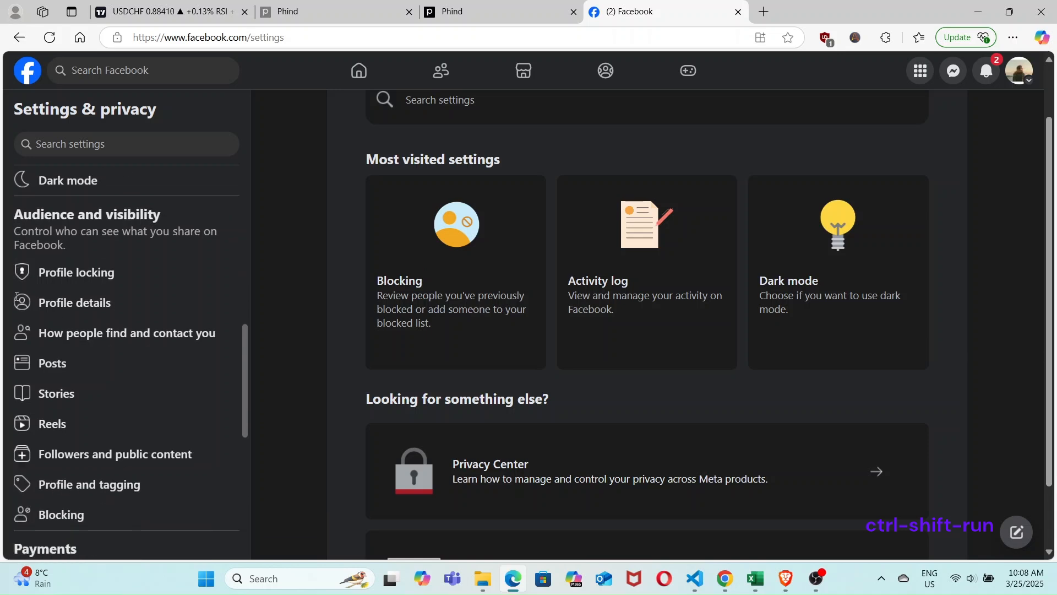
pyautogui.click(193, 330)
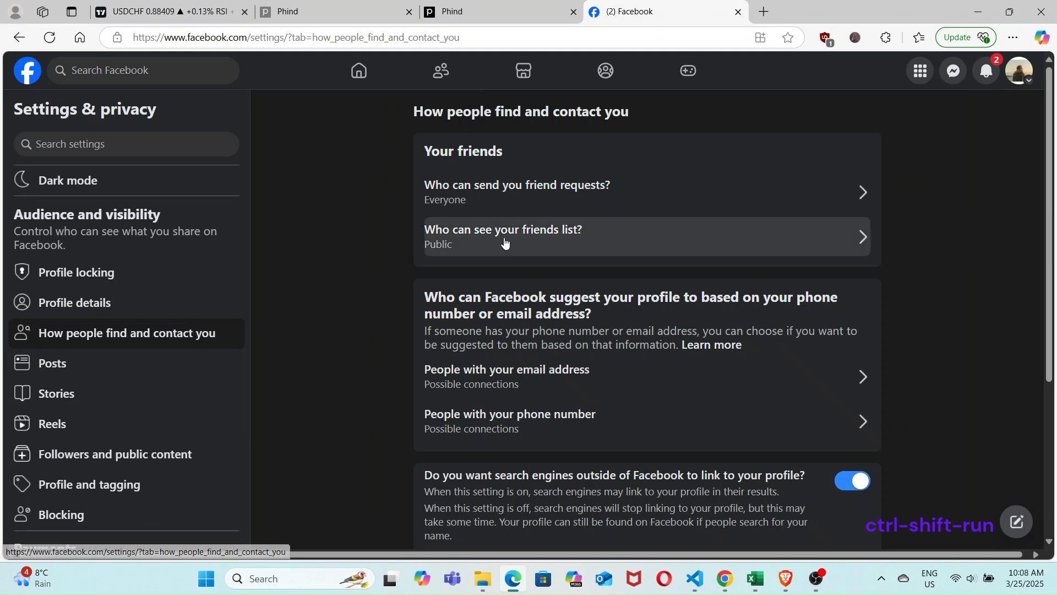
# View the options for who can send friend requests, and set who can see the friends list to Only me.
pyautogui.click(779, 201)
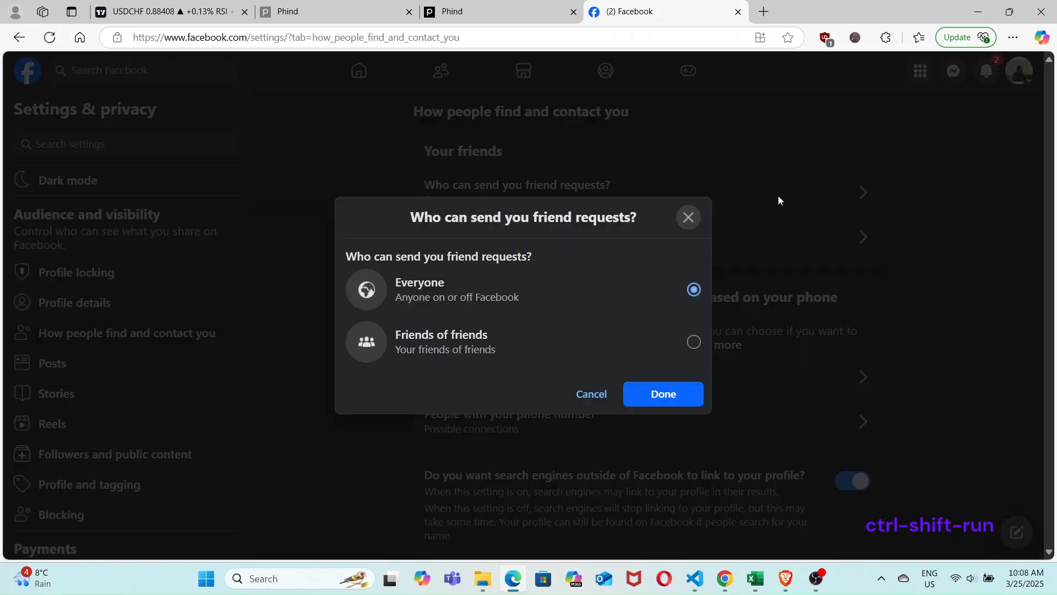
pyautogui.click(678, 218)
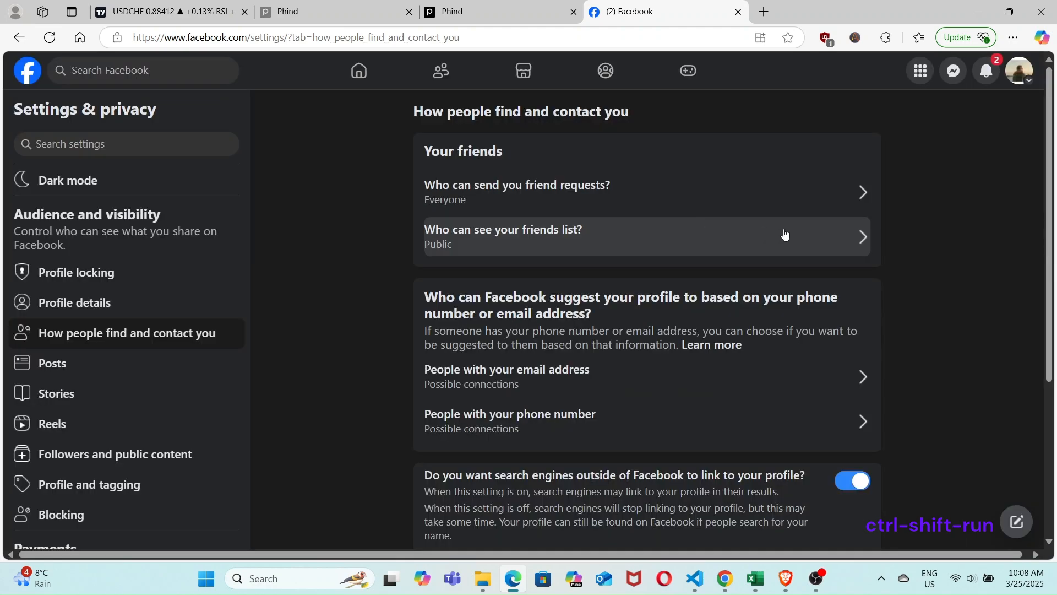
pyautogui.click(853, 242)
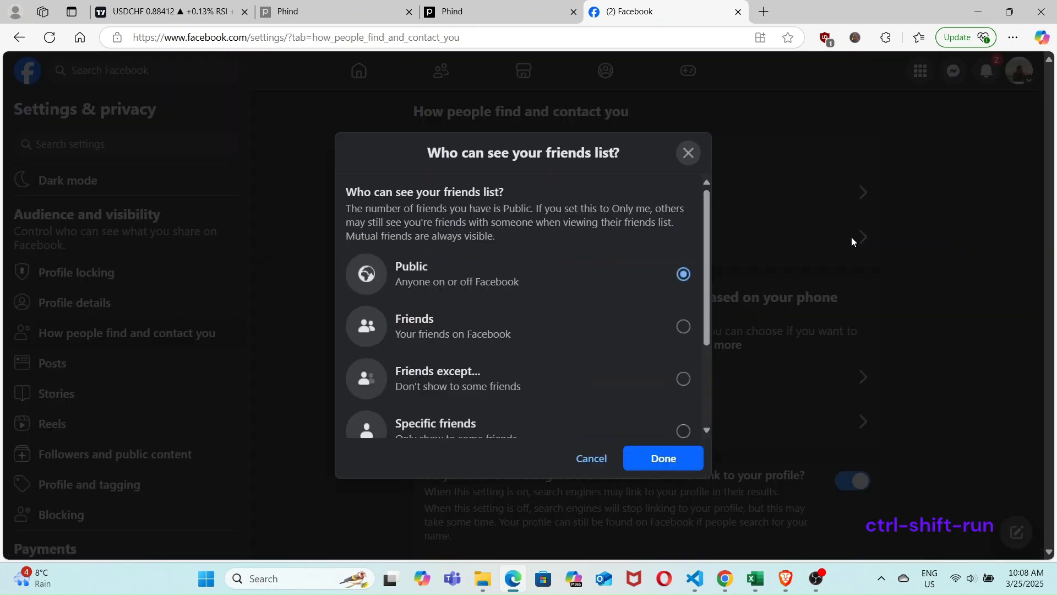
pyautogui.scroll(-1, 482, 328)
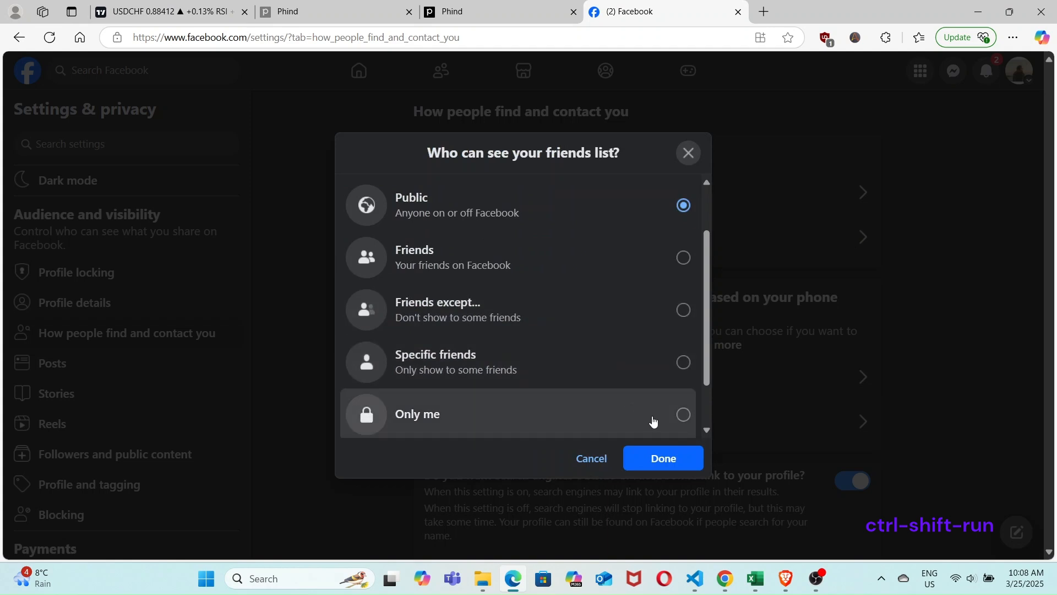
pyautogui.click(682, 417)
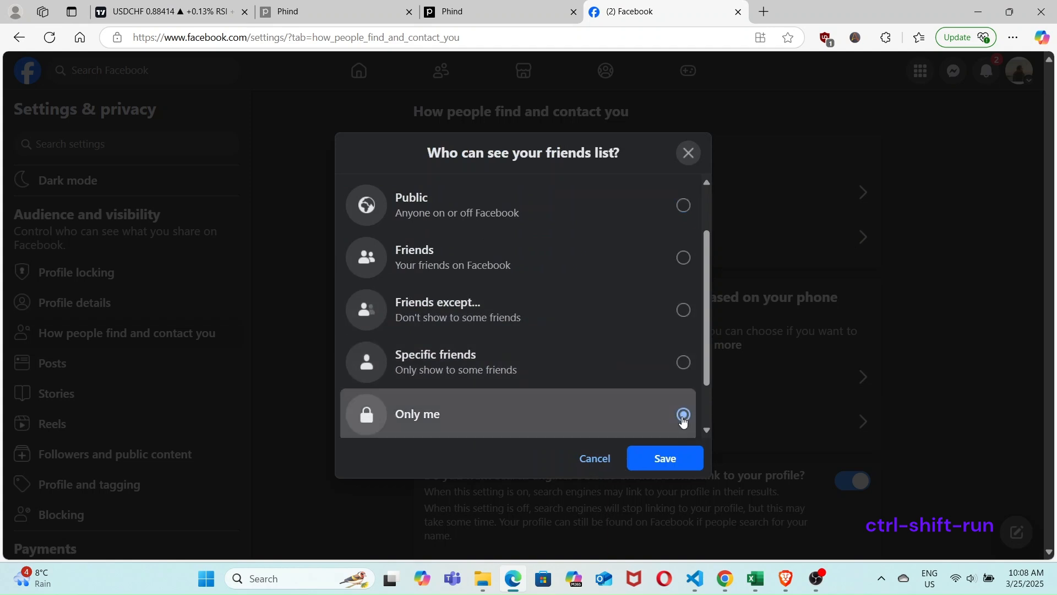
pyautogui.click(673, 459)
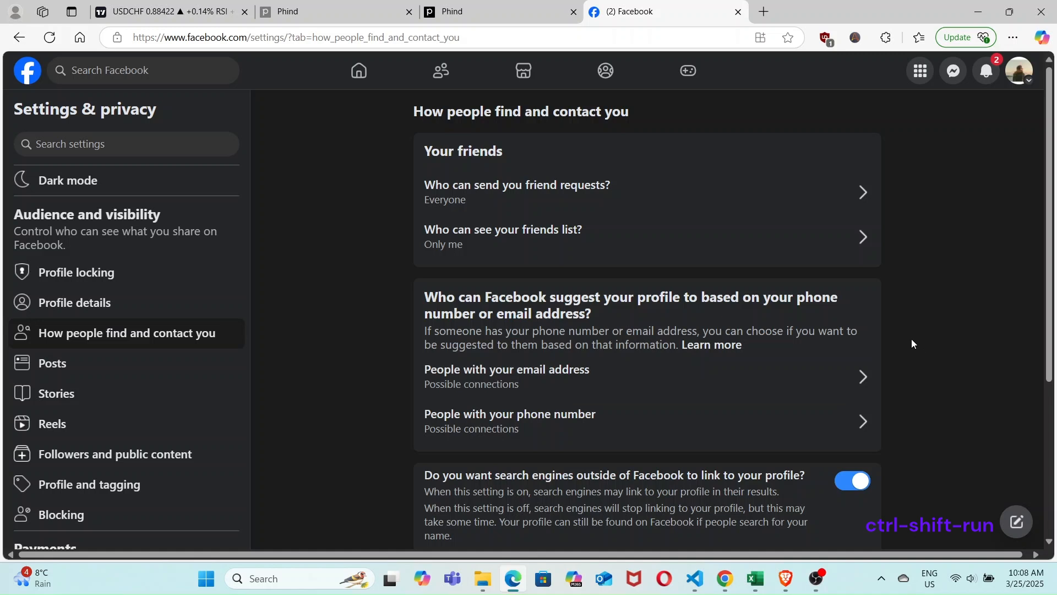
# Set profile suggestions to No one for both people with your email address and people with your phone number.
pyautogui.scroll(-1, 912, 344)
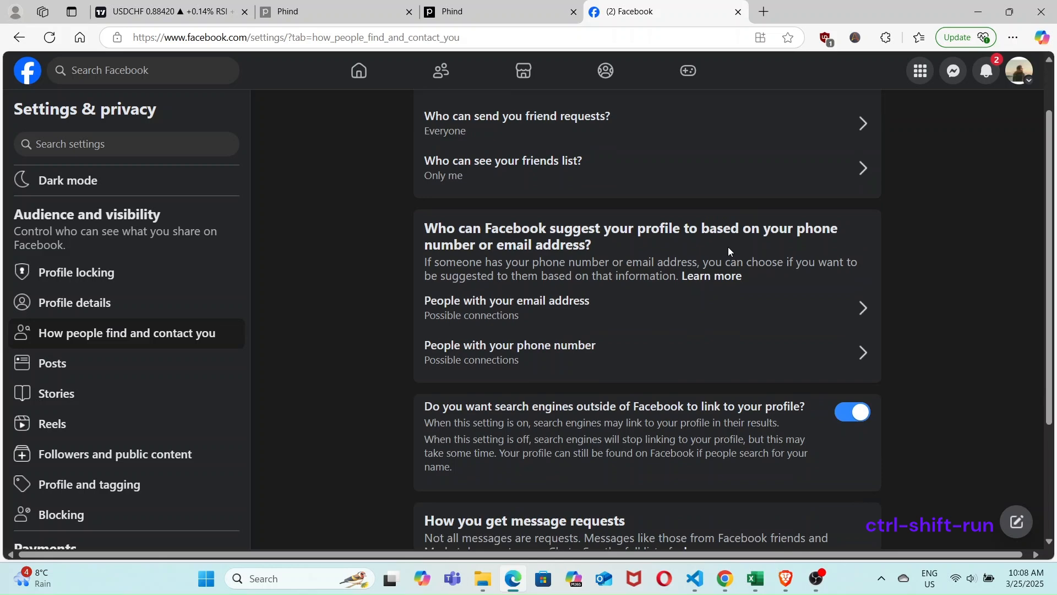
pyautogui.click(866, 311)
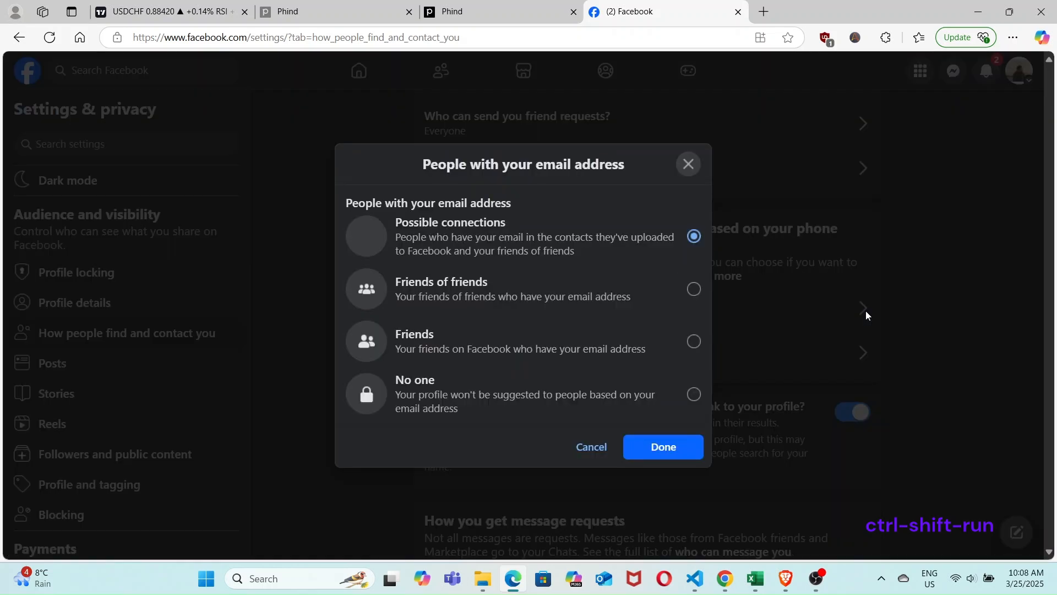
pyautogui.click(695, 395)
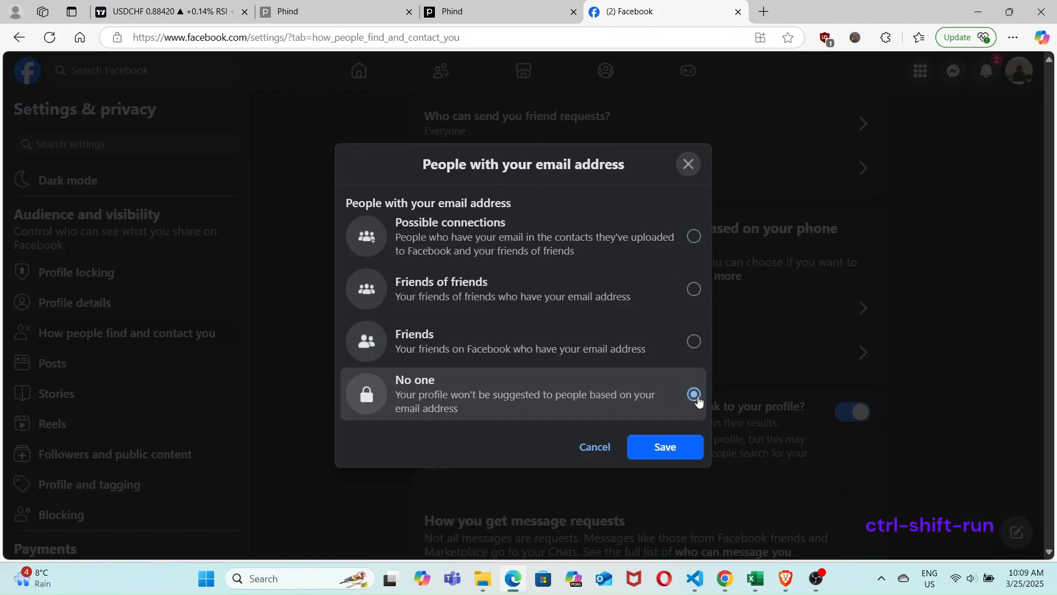
pyautogui.click(694, 446)
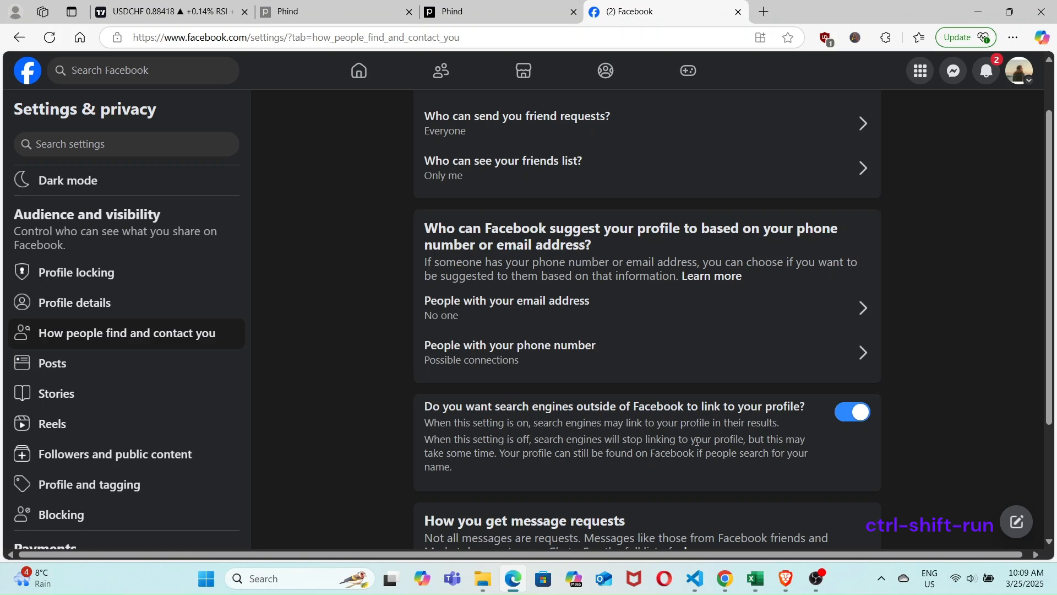
pyautogui.click(862, 355)
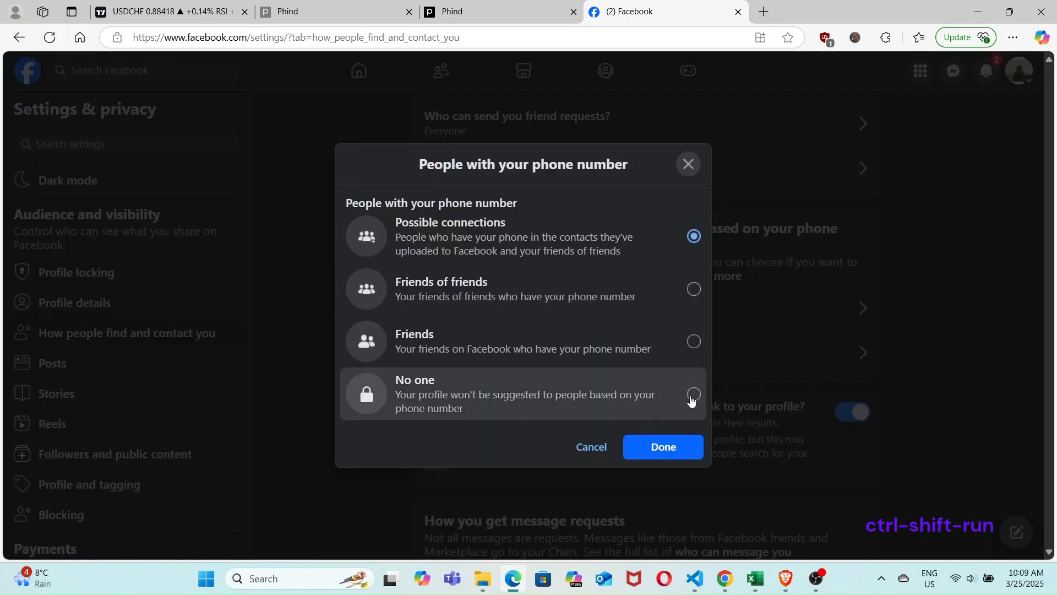
pyautogui.click(693, 394)
pyautogui.click(681, 449)
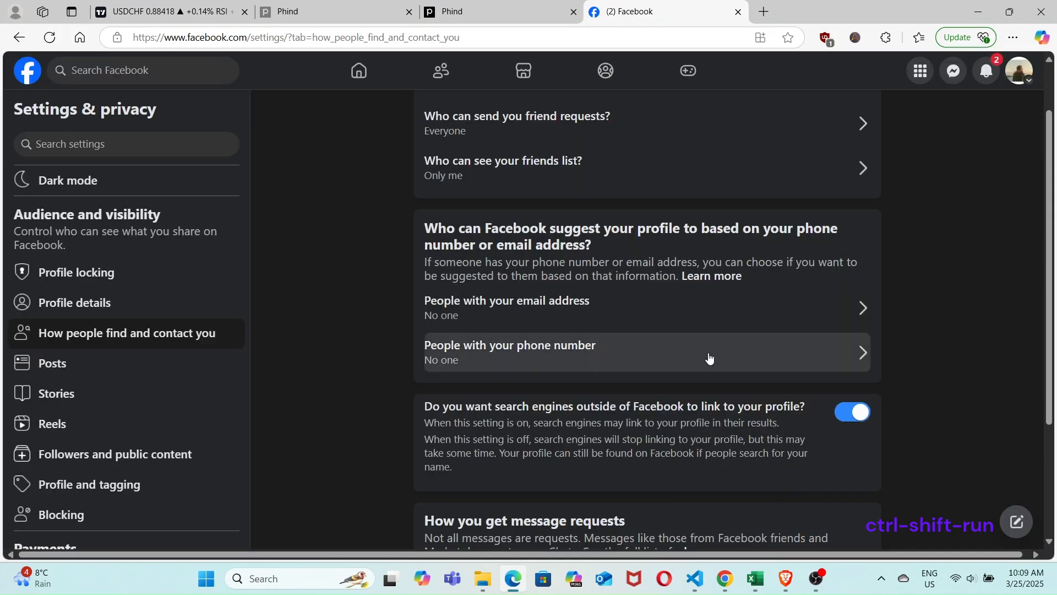
# Set message requests from friends of friends to Don't receive requests and accept the settings update.
pyautogui.scroll(-3, 709, 358)
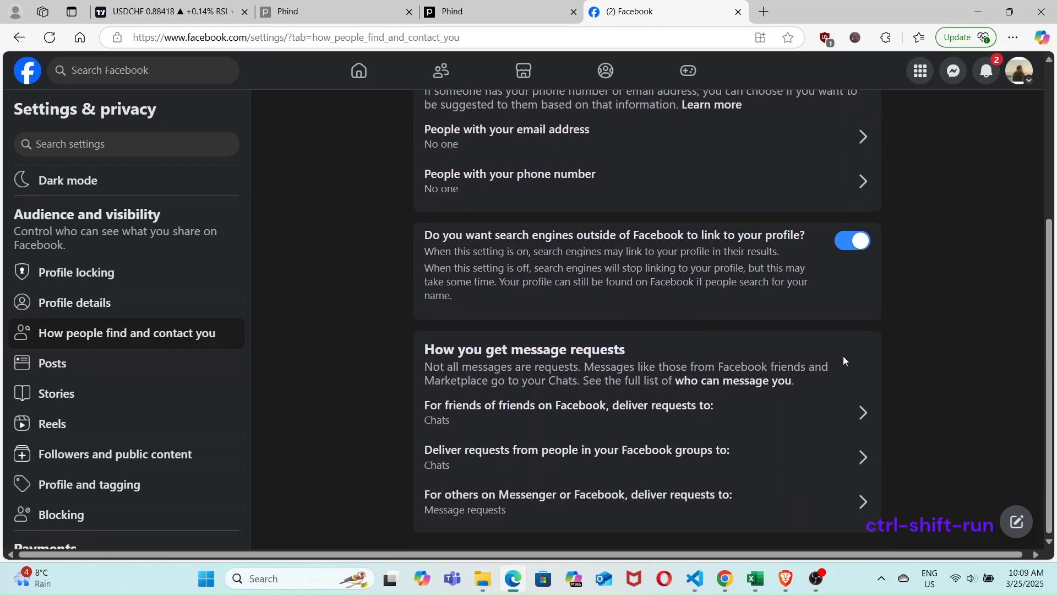
pyautogui.click(864, 413)
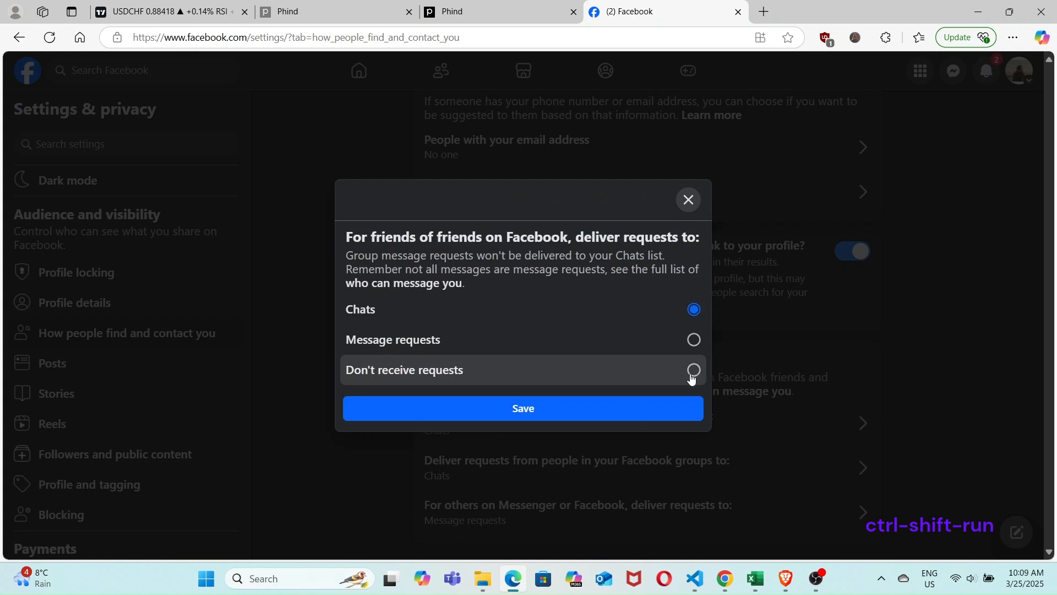
pyautogui.click(692, 378)
pyautogui.click(634, 407)
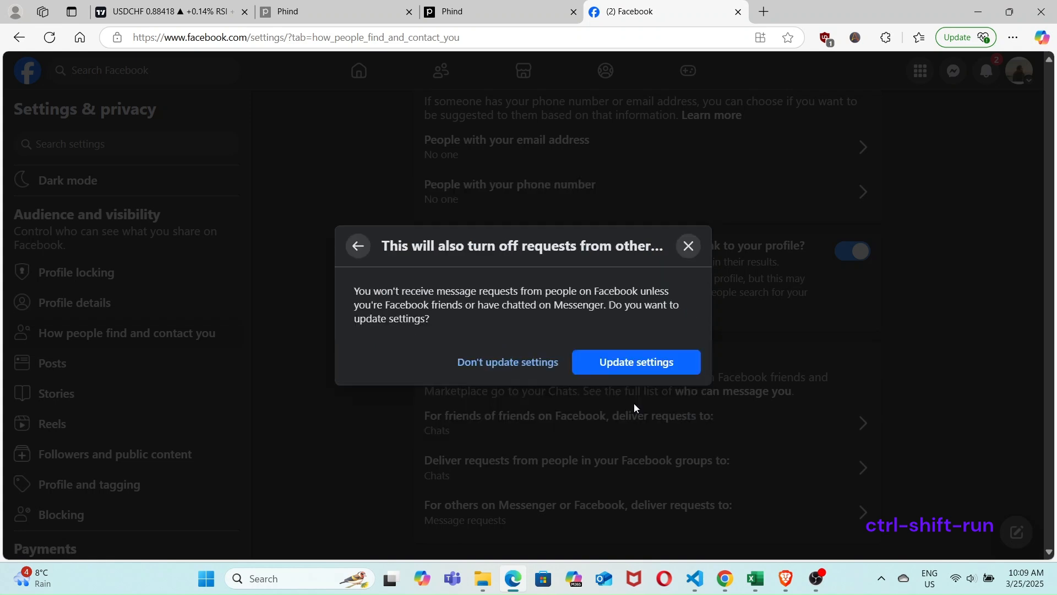
pyautogui.click(608, 367)
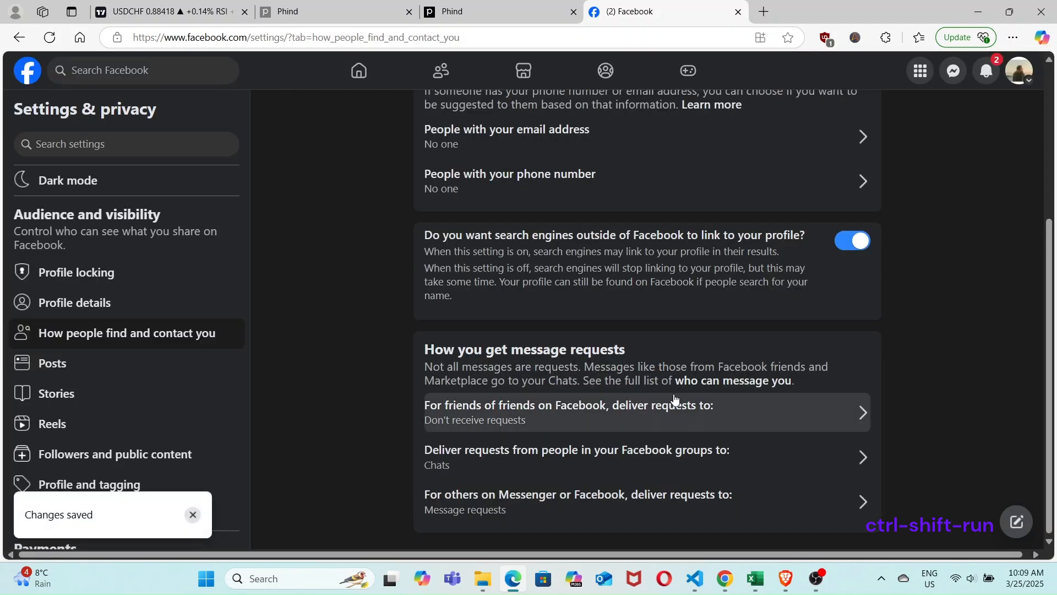
# Save Don't receive requests for people in your Facebook groups and for others on Messenger or Facebook.
pyautogui.click(865, 460)
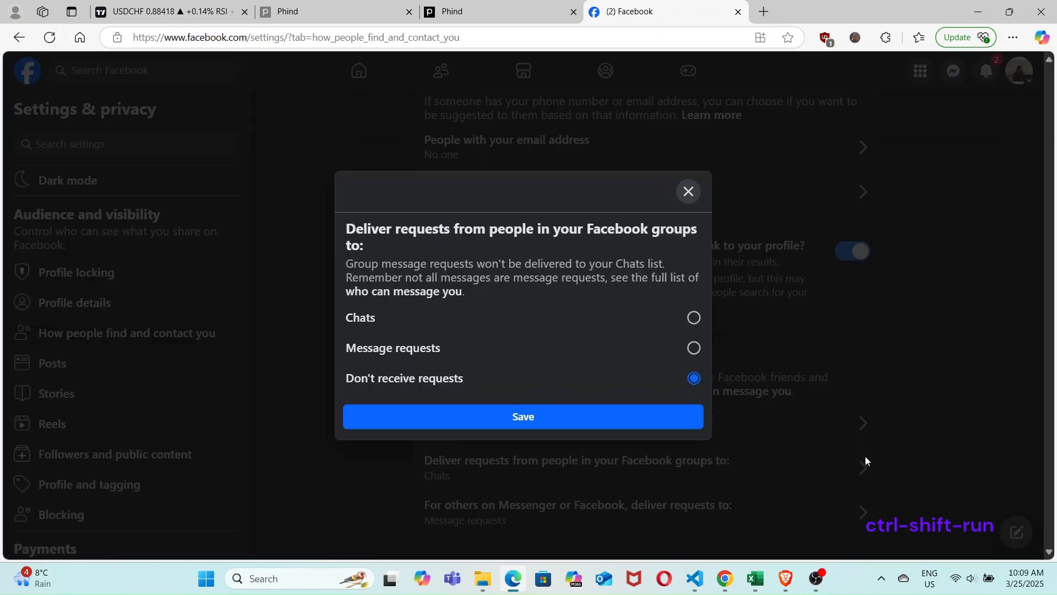
pyautogui.click(684, 417)
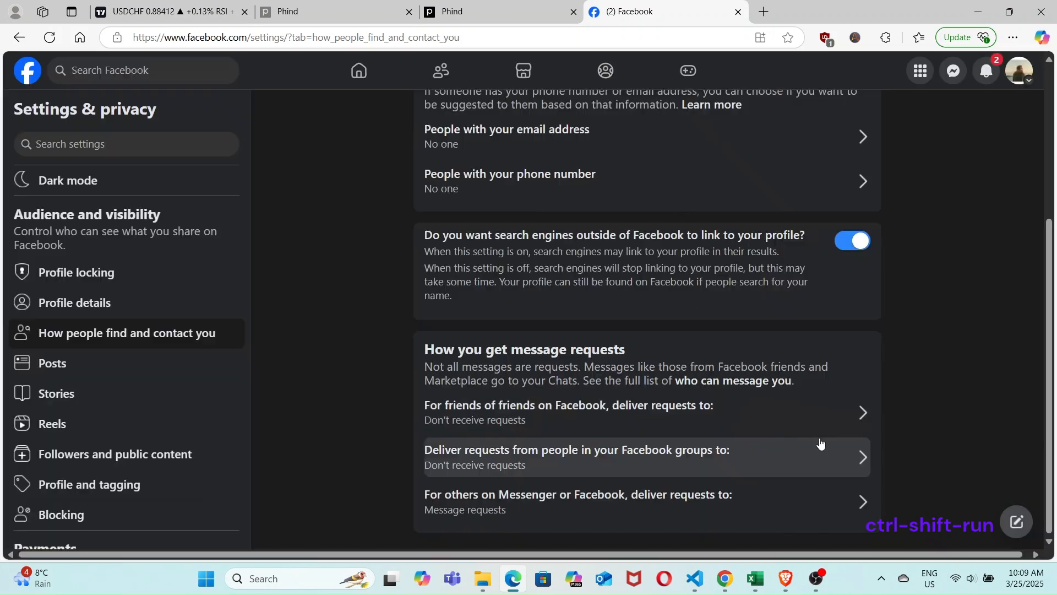
pyautogui.click(868, 501)
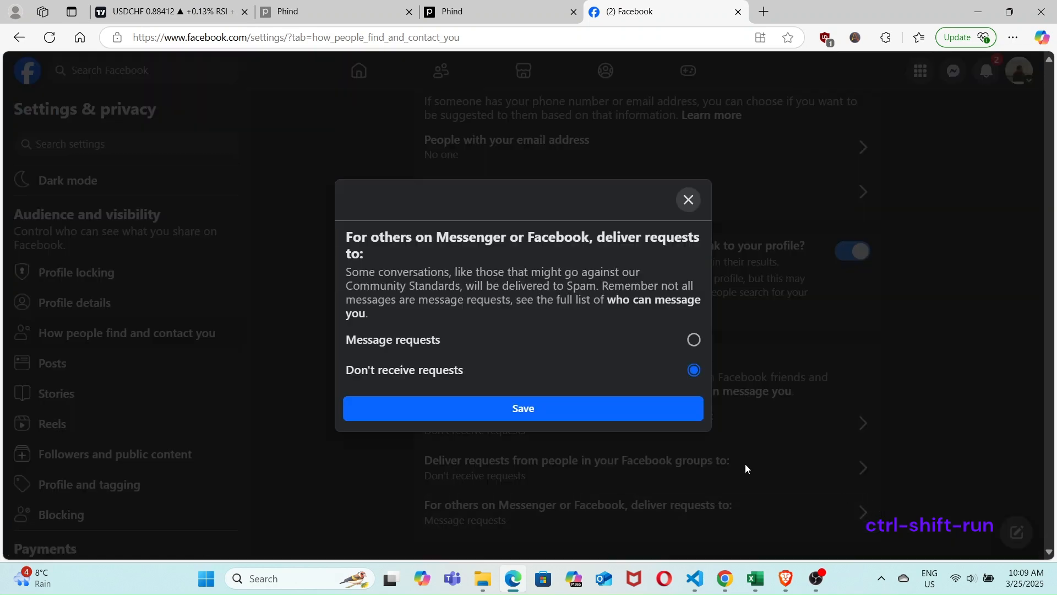
pyautogui.click(640, 402)
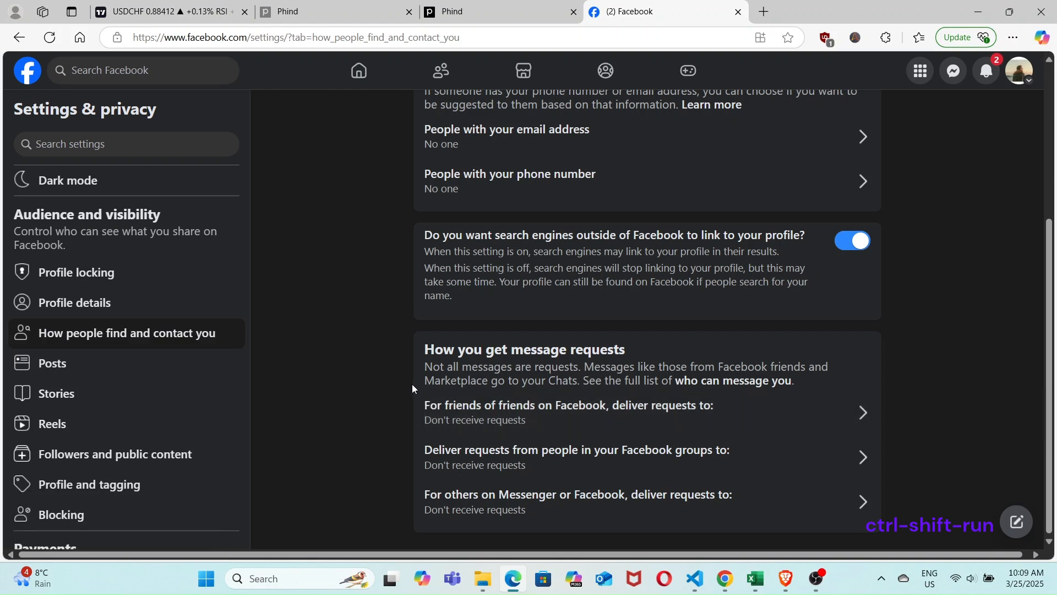
# Turn off letting search engines outside of Facebook link to the profile, and review the contact settings.
pyautogui.click(852, 242)
pyautogui.scroll(4, 942, 319)
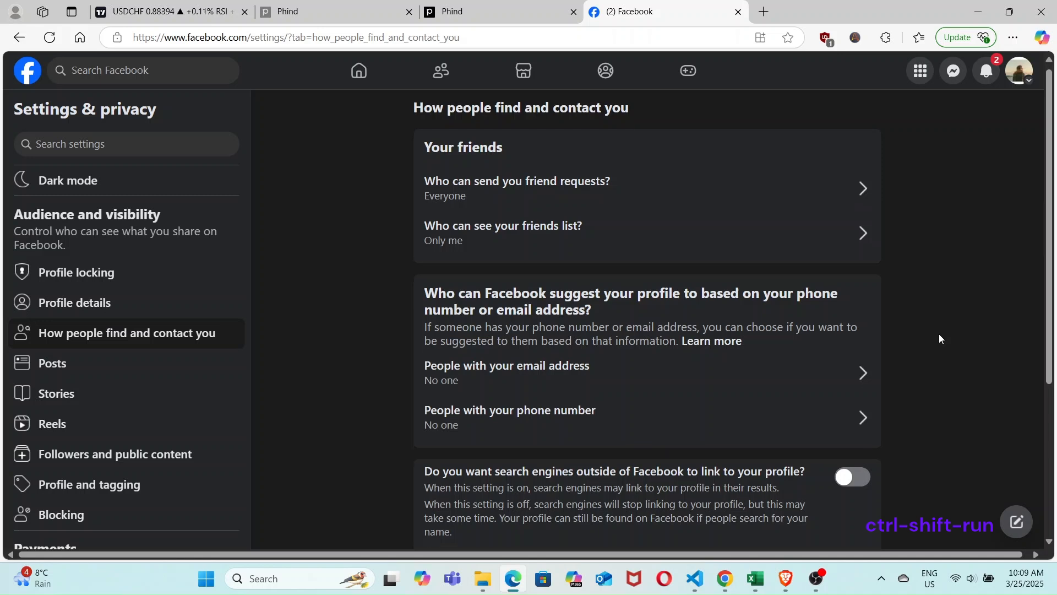
pyautogui.scroll(-4, 939, 338)
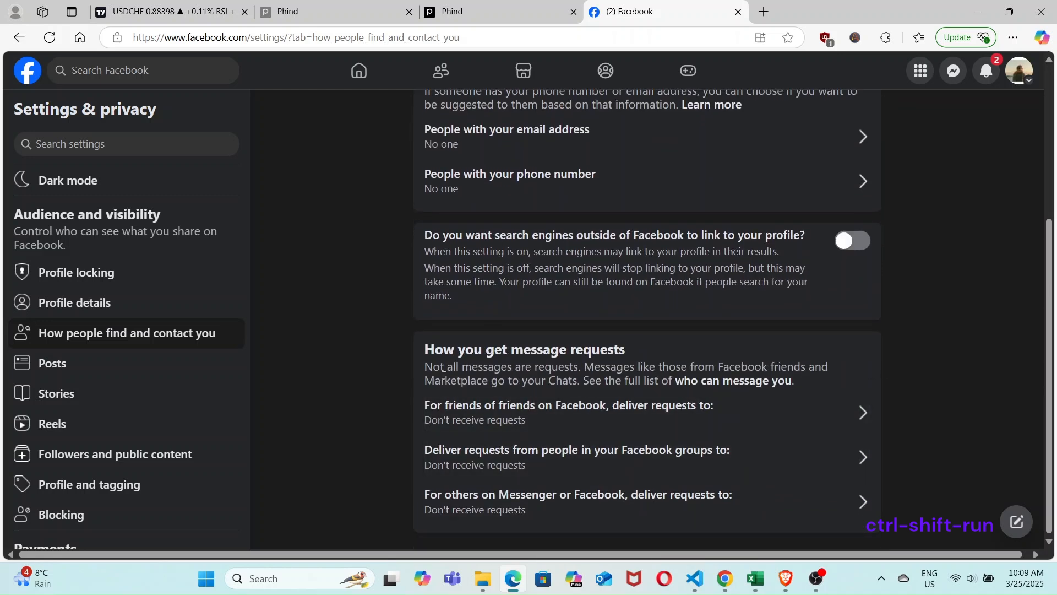
# Limit the audience of all past posts on the timeline in the Posts settings.
pyautogui.click(154, 369)
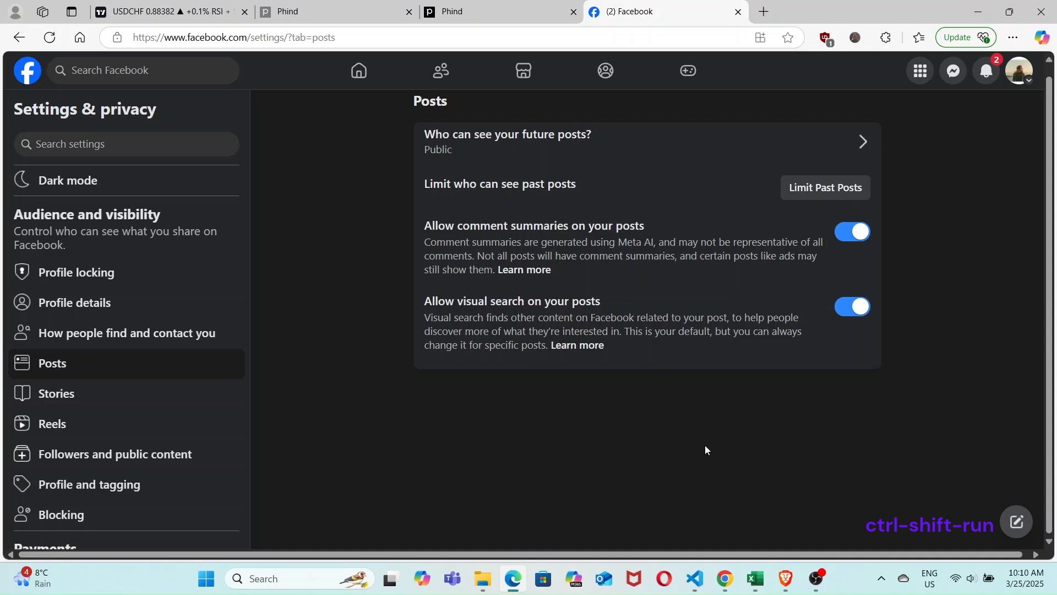
pyautogui.click(833, 188)
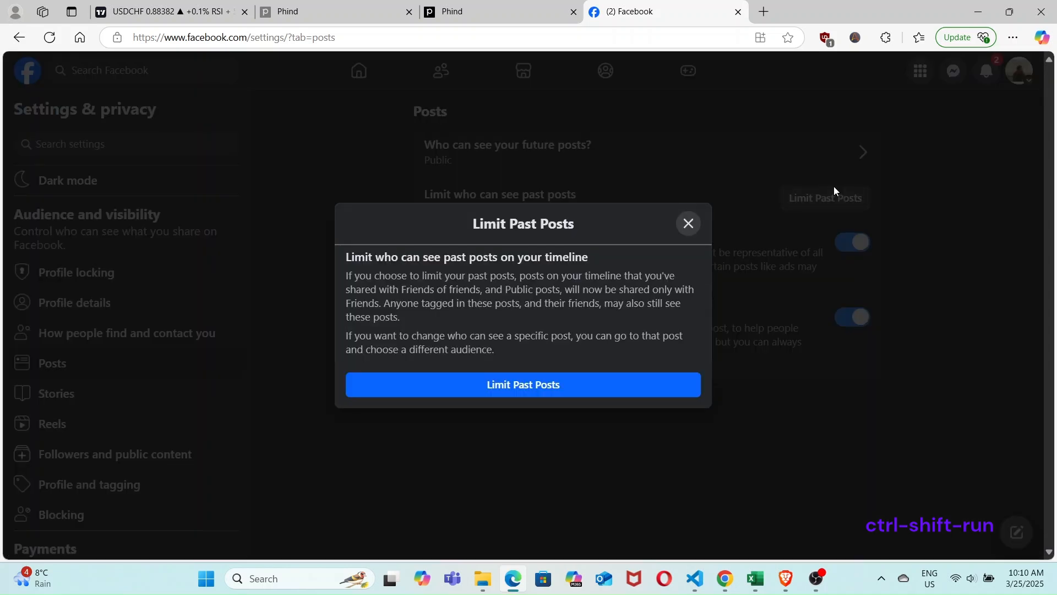
pyautogui.click(520, 385)
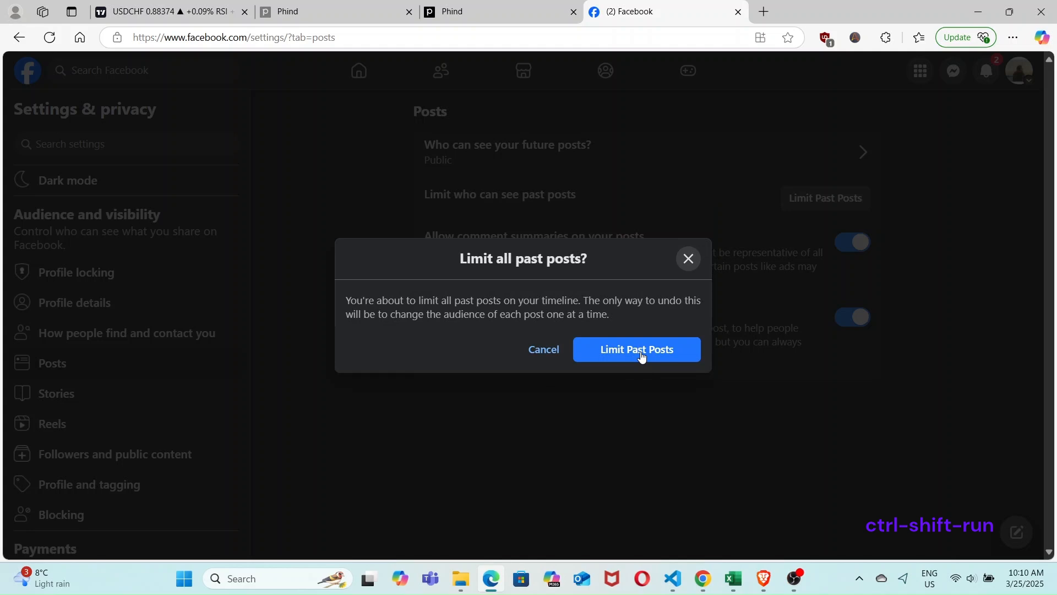
pyautogui.click(640, 352)
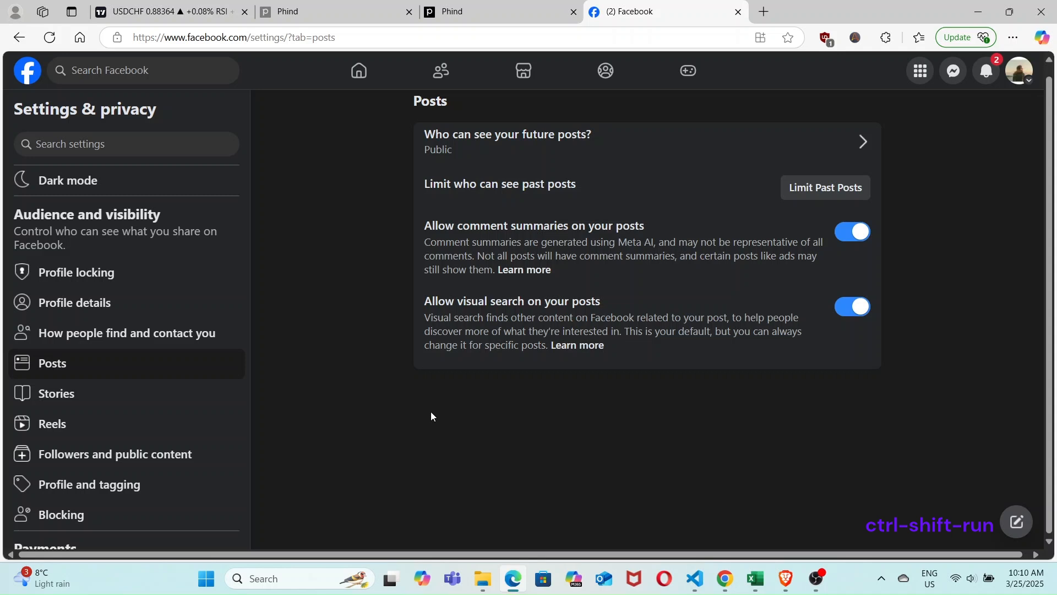
# In Followers and public content, set who can see your followers and the people, Pages and lists you follow to Only me.
pyautogui.click(150, 463)
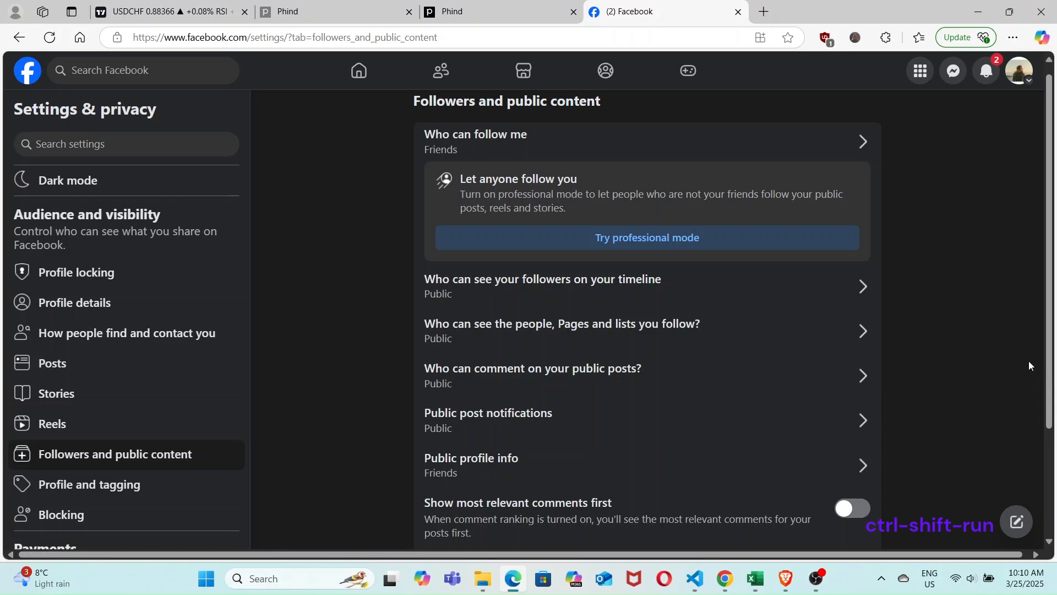
pyautogui.click(853, 287)
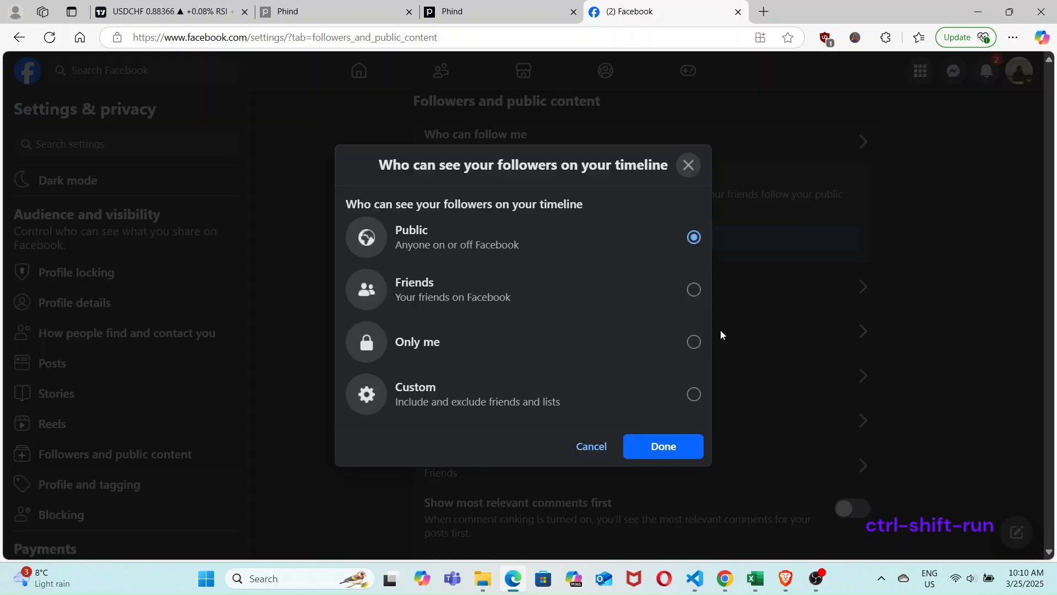
pyautogui.click(692, 346)
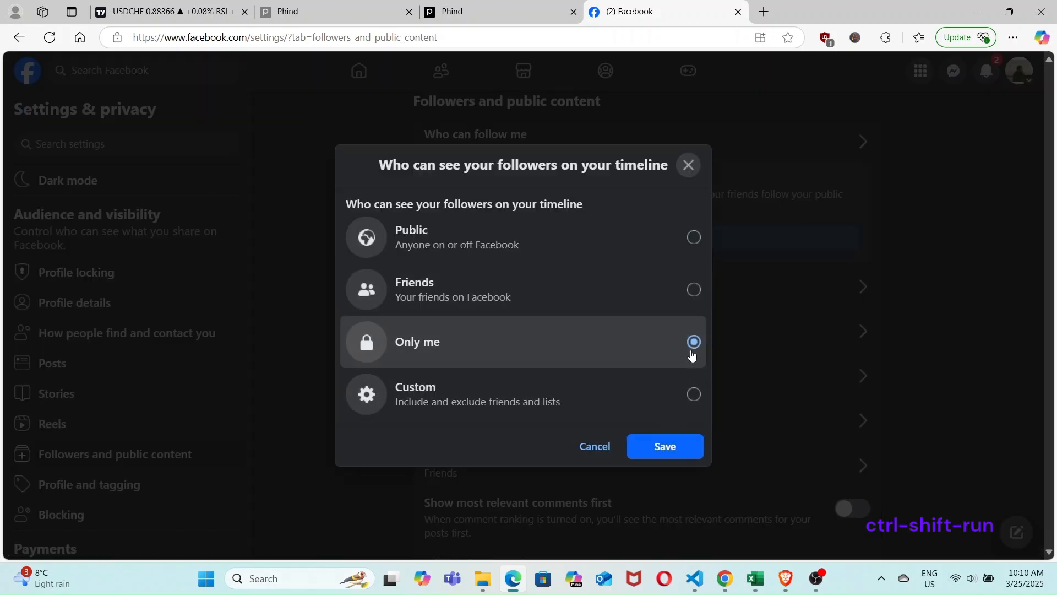
pyautogui.click(686, 450)
pyautogui.click(870, 329)
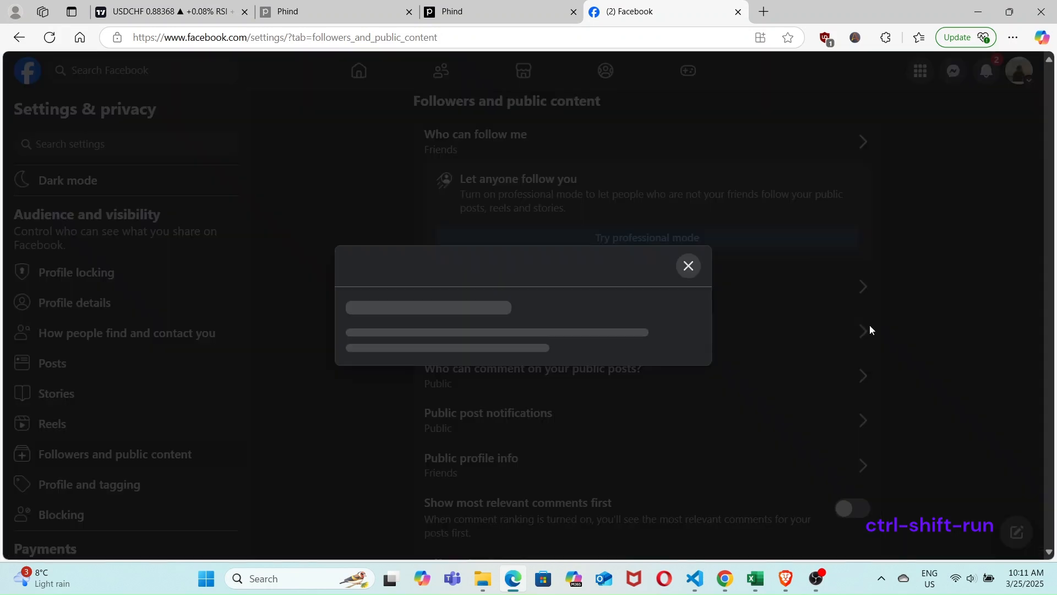
pyautogui.scroll(-1, 681, 351)
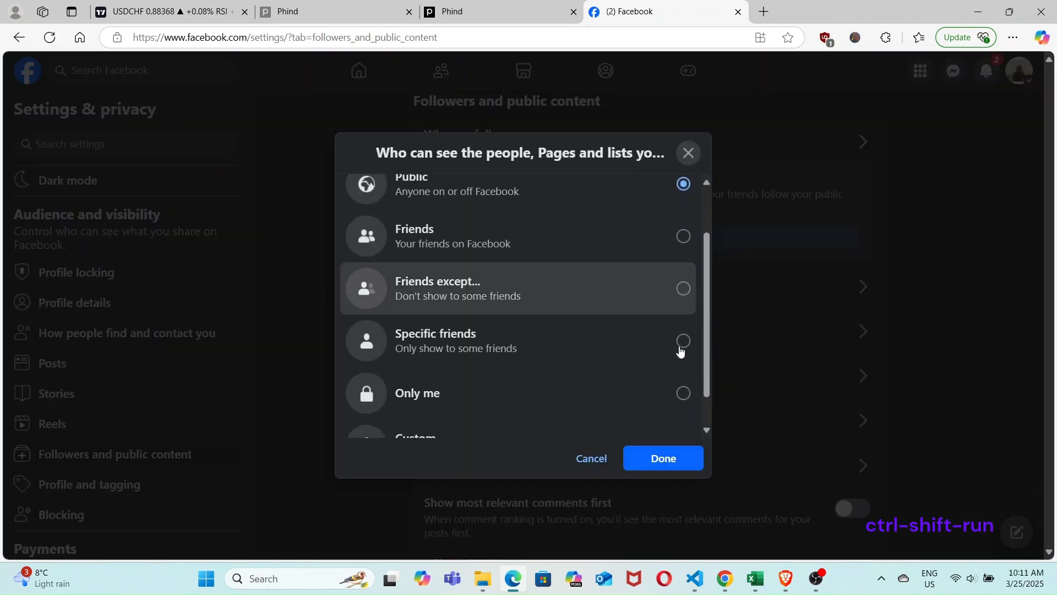
pyautogui.click(685, 394)
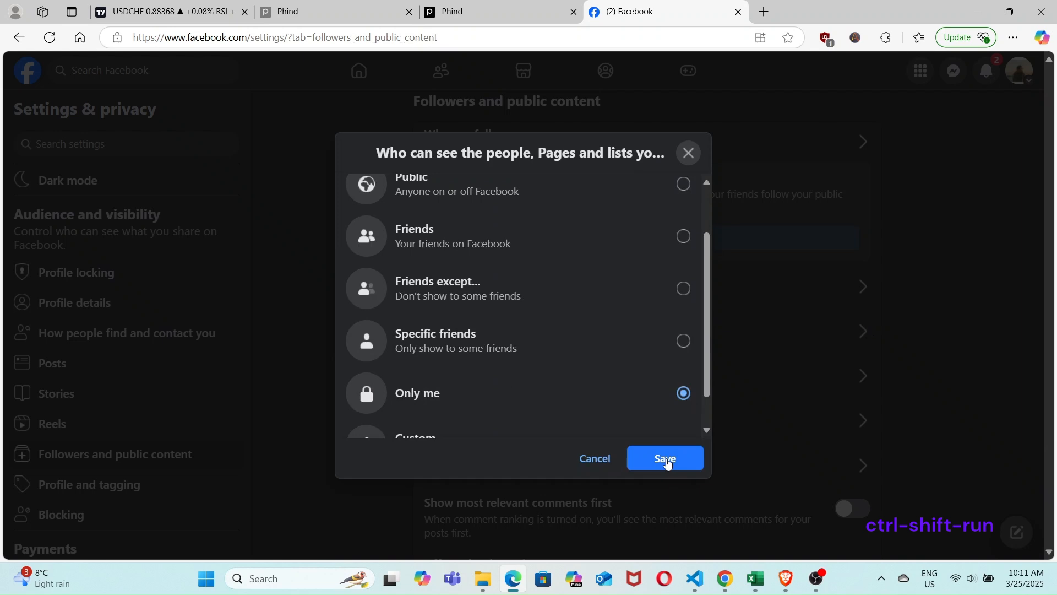
pyautogui.click(668, 464)
# Restrict commenting on public posts to Friends and set public post notifications to Only me.
pyautogui.click(861, 384)
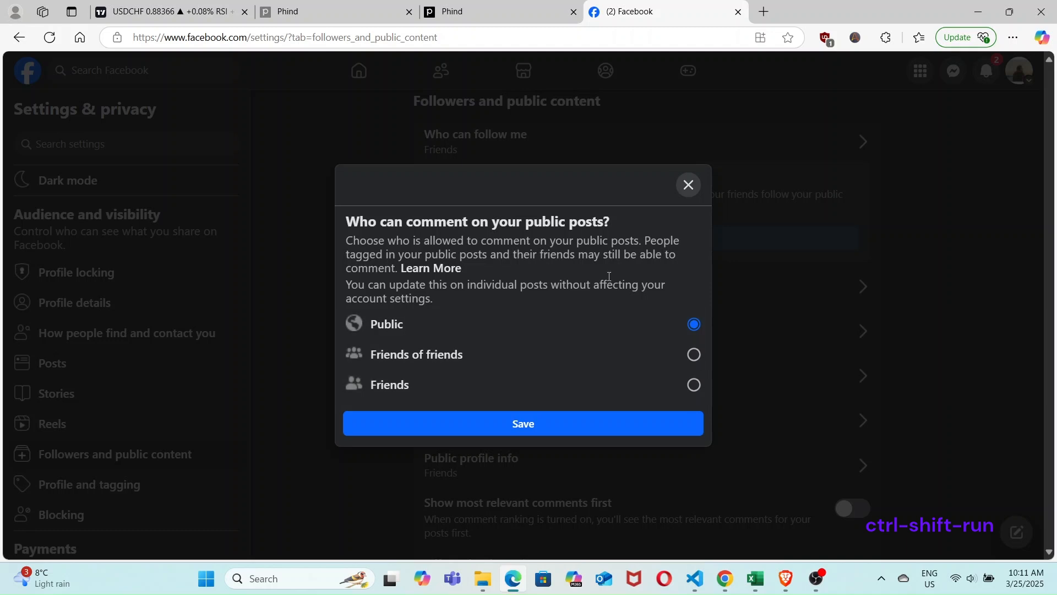
pyautogui.click(692, 385)
pyautogui.click(639, 429)
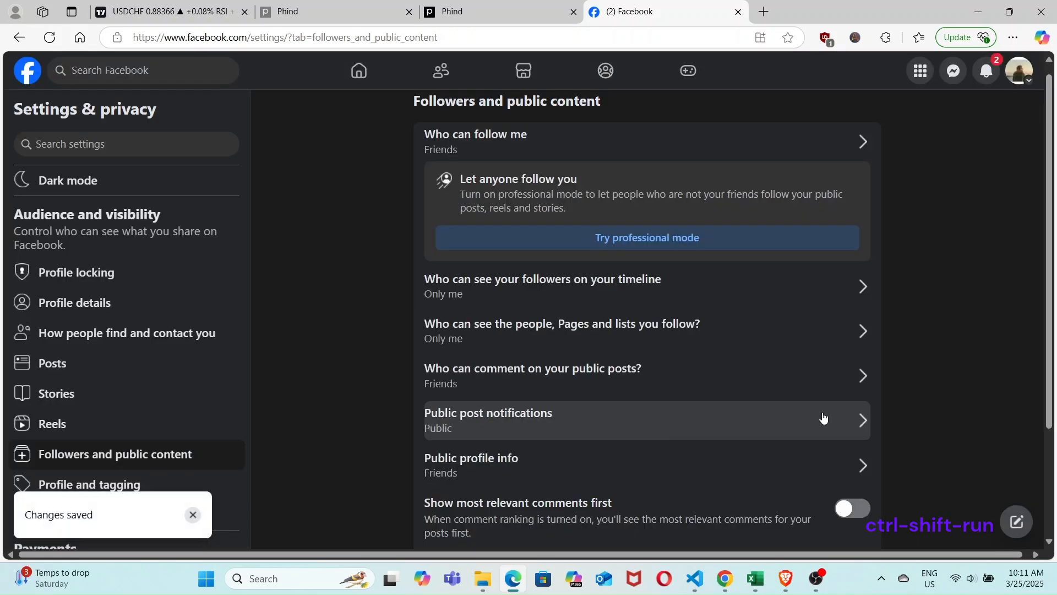
pyautogui.click(860, 418)
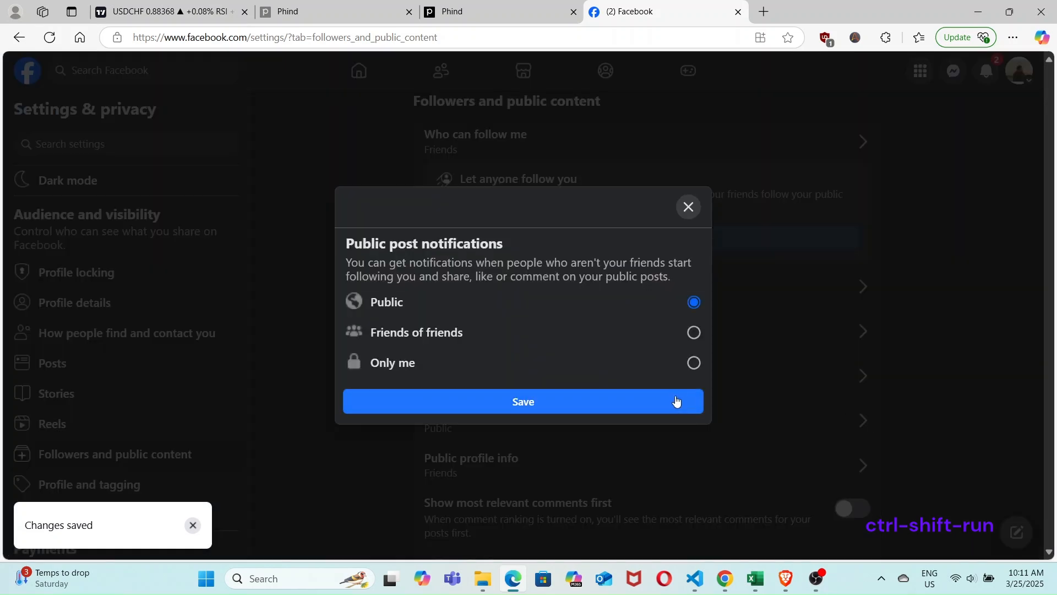
pyautogui.click(689, 369)
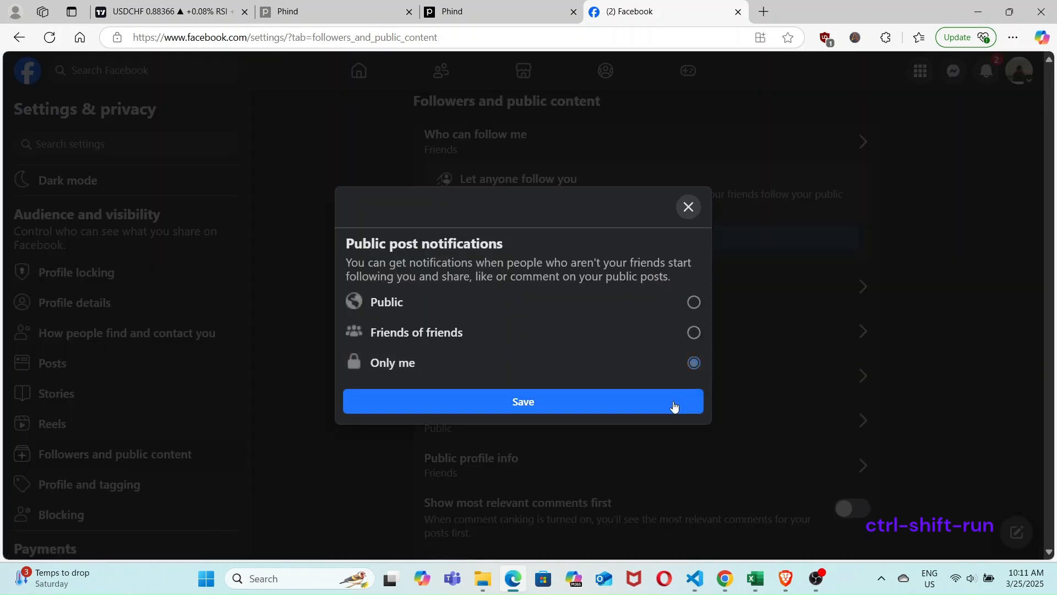
pyautogui.click(672, 404)
# Save Friends as the audience for public profile info and review the remaining public content settings.
pyautogui.scroll(-1, 875, 410)
pyautogui.click(863, 405)
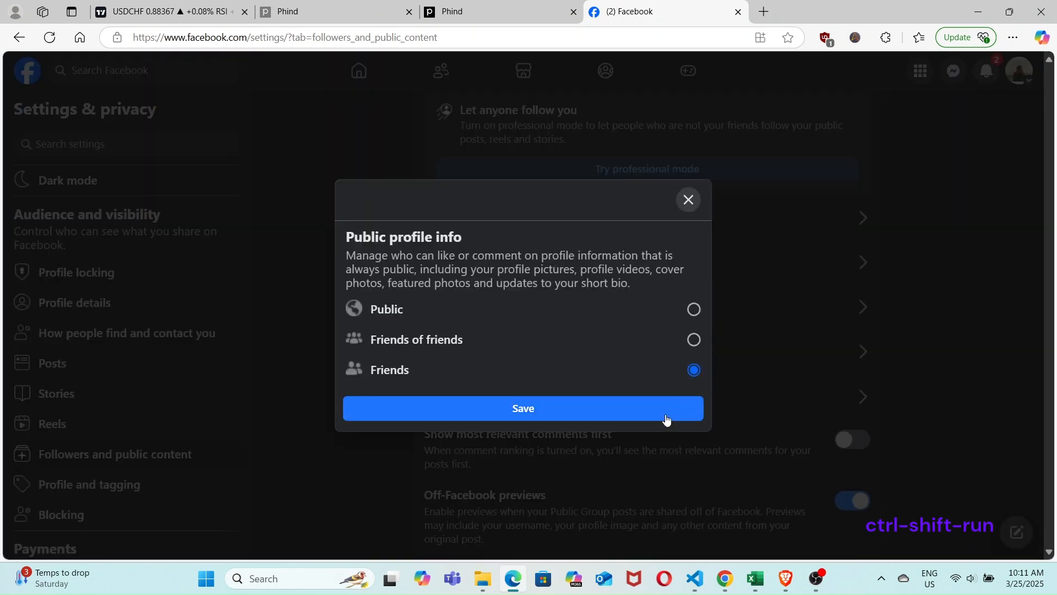
pyautogui.click(667, 419)
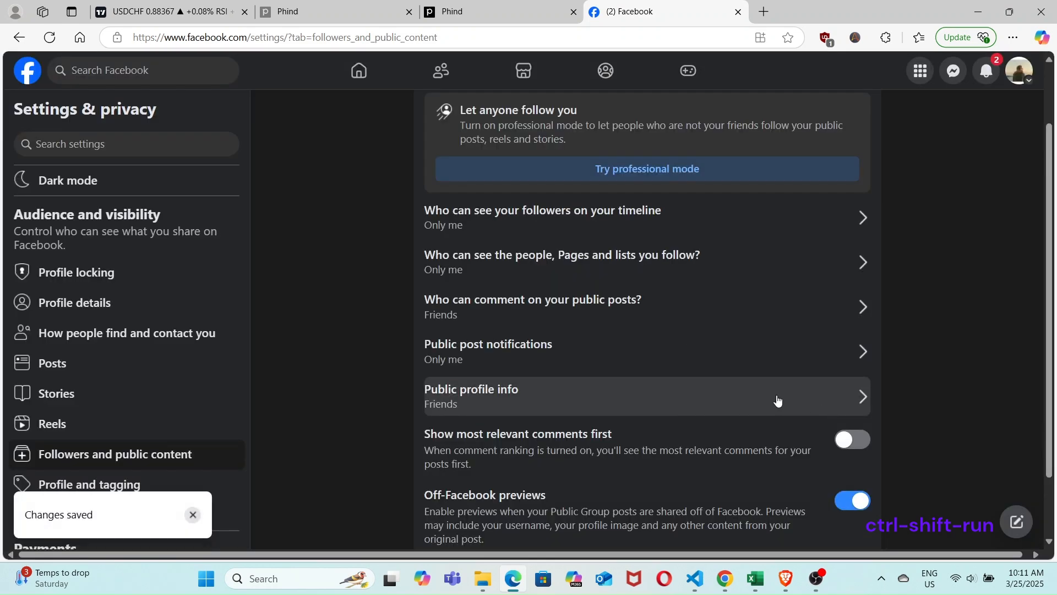
pyautogui.scroll(-1, 737, 380)
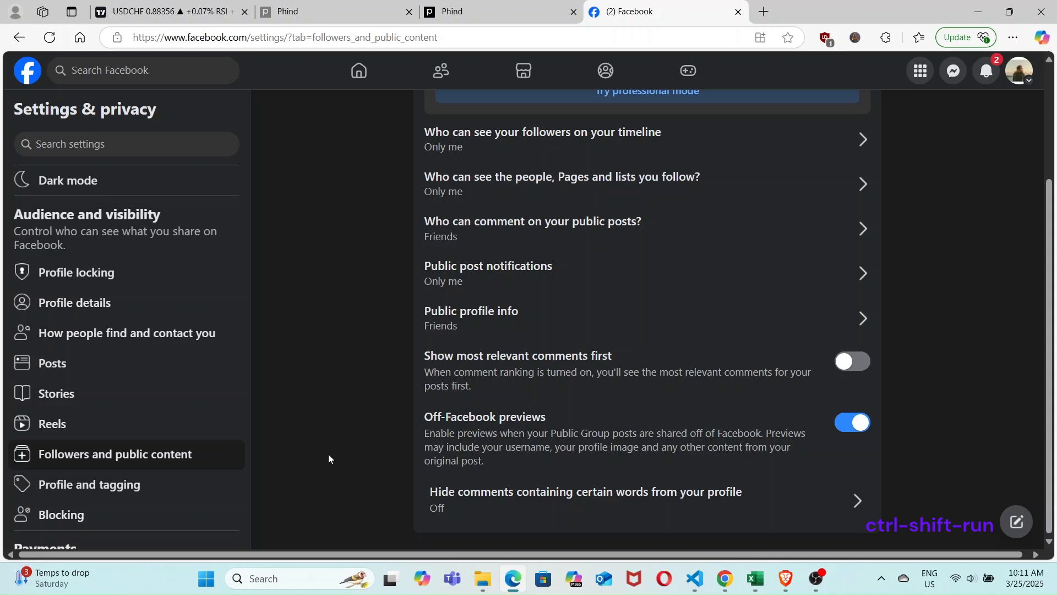
# In the Profile and tagging settings, set who can post on your profile to Only me.
pyautogui.click(161, 491)
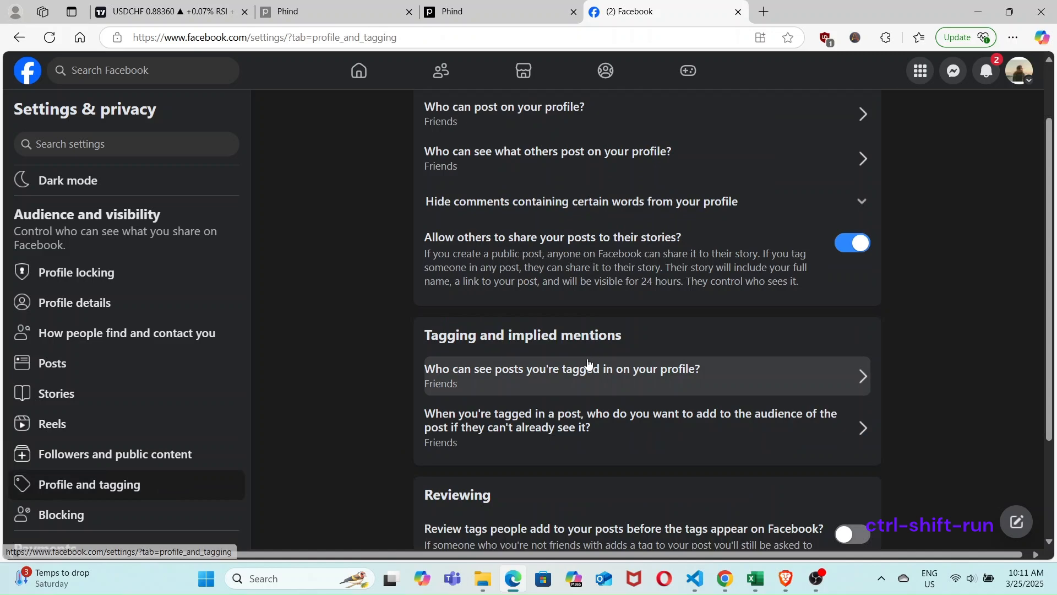
pyautogui.scroll(2, 980, 366)
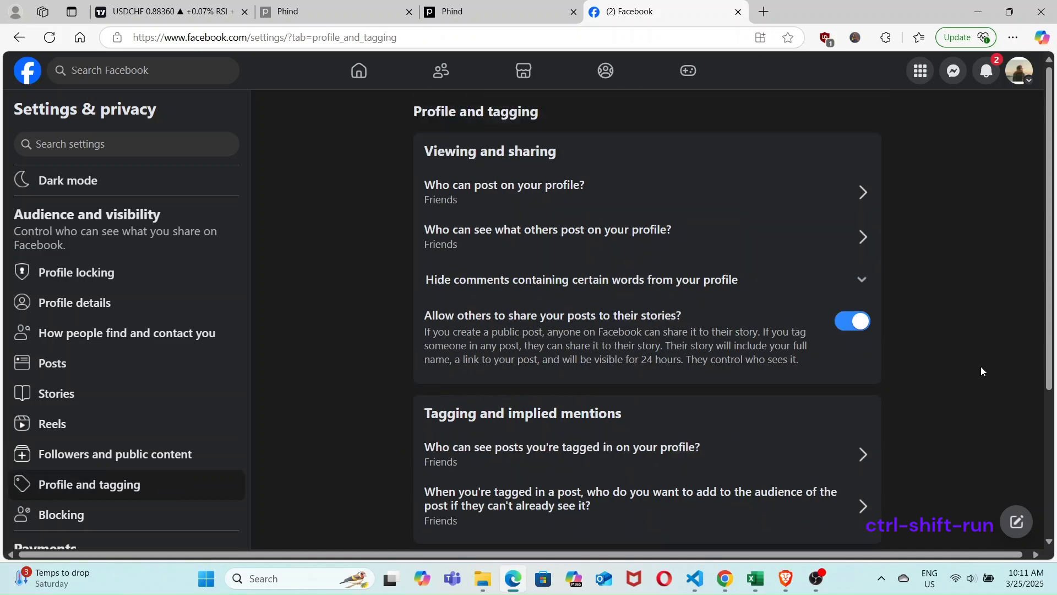
pyautogui.click(860, 193)
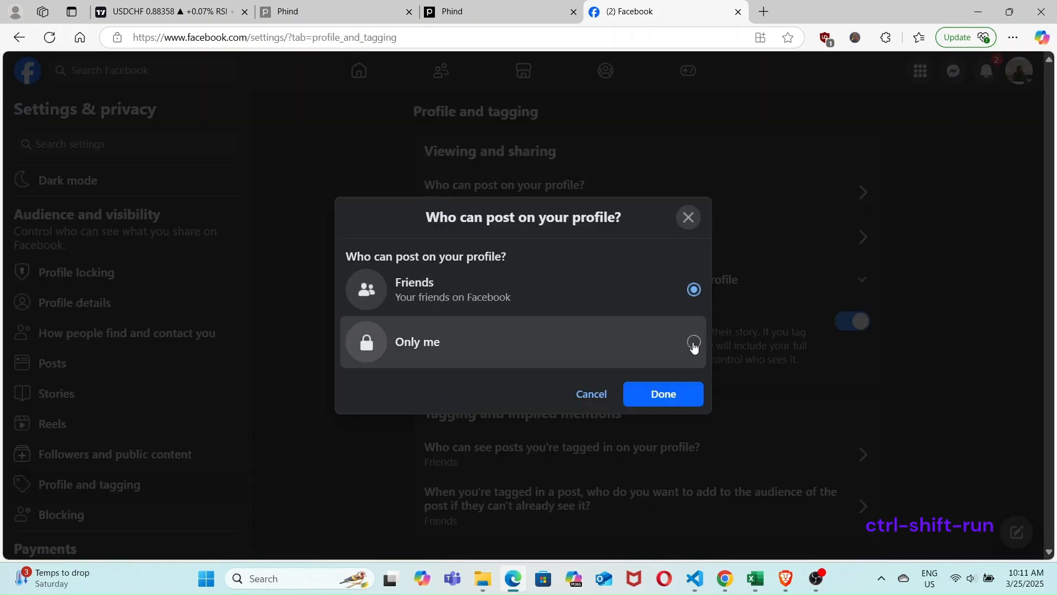
pyautogui.click(691, 343)
pyautogui.click(682, 400)
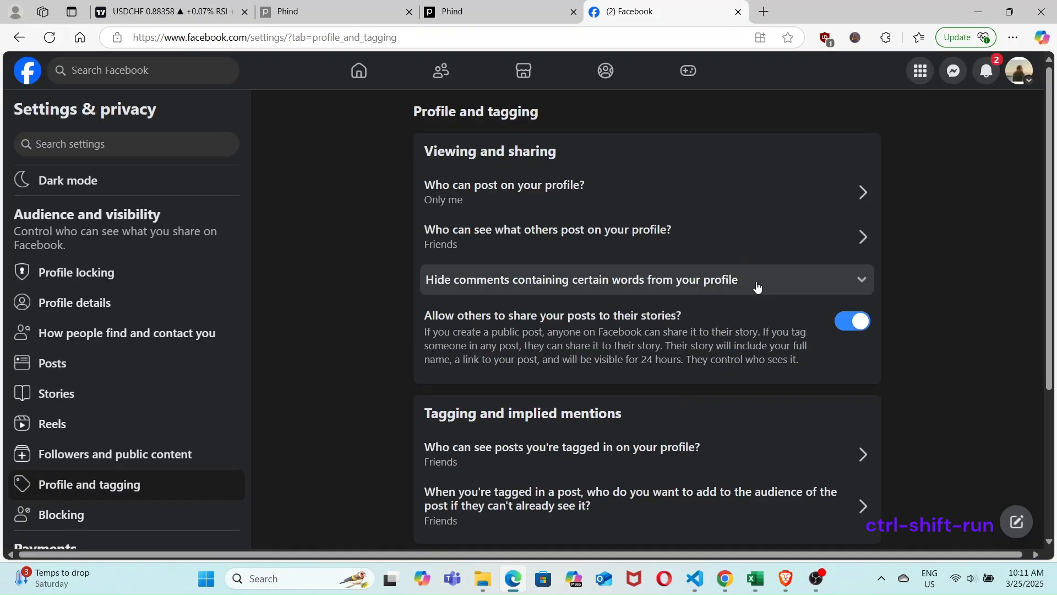
# Set who can see what others post on your profile to Only me, and stop others from sharing your posts to their stories.
pyautogui.click(859, 238)
pyautogui.scroll(-2, 628, 363)
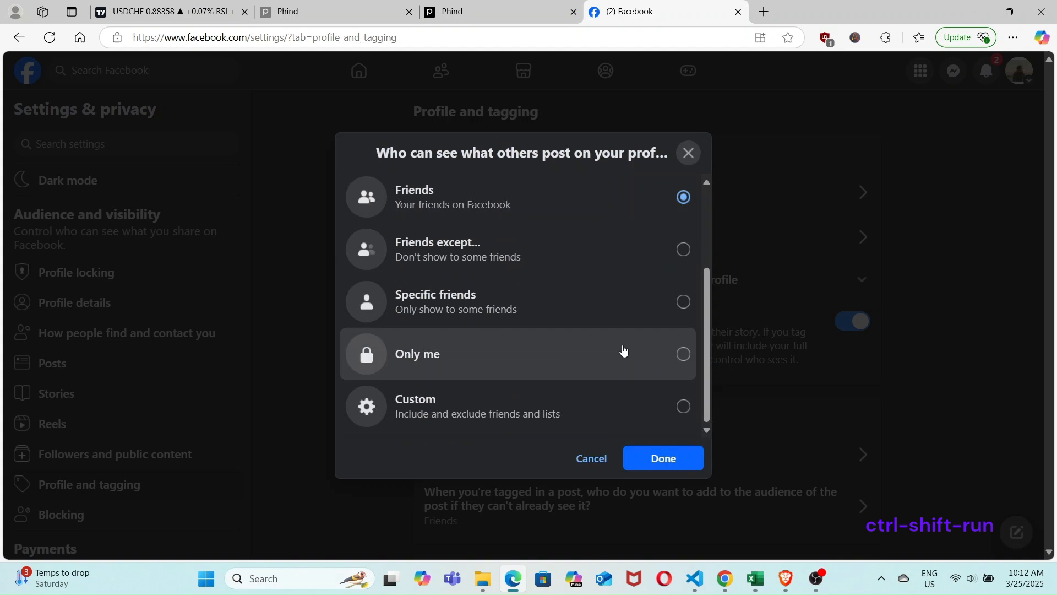
pyautogui.click(690, 364)
pyautogui.click(667, 458)
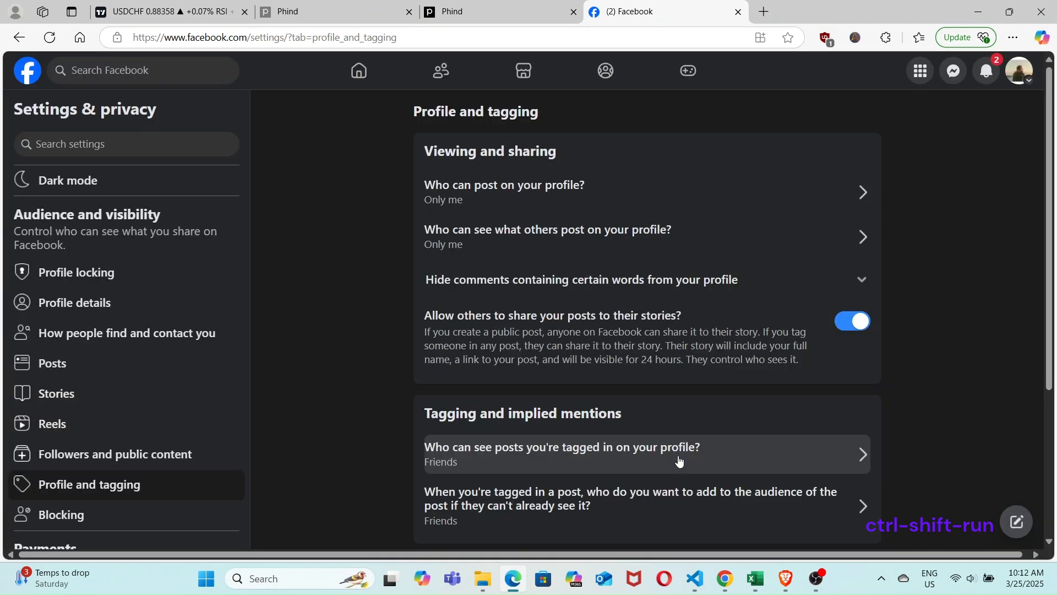
pyautogui.click(846, 329)
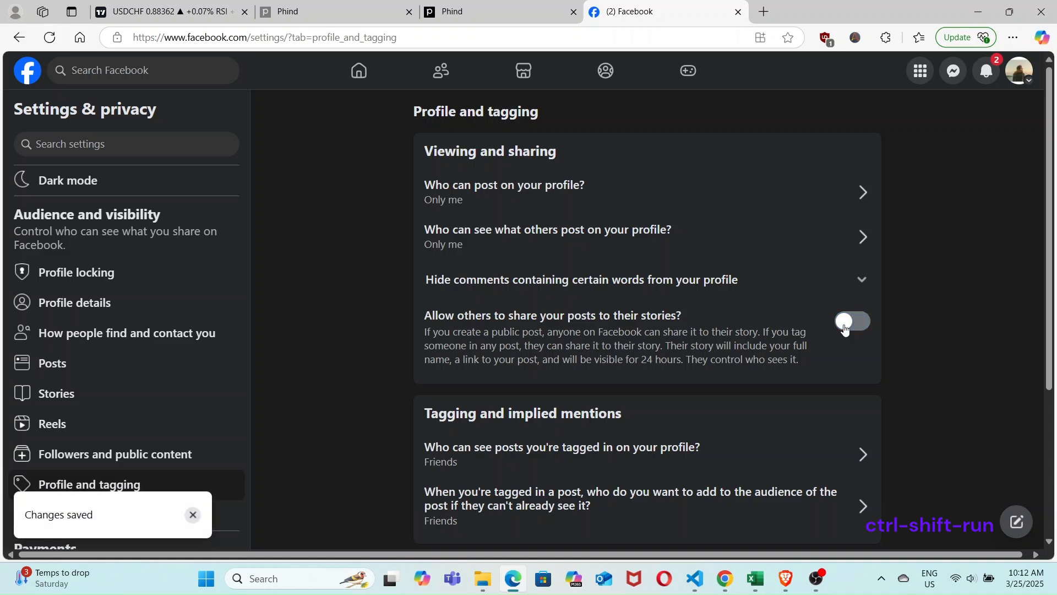
# Set who can see posts you're tagged in on your profile to Only me.
pyautogui.scroll(-3, 937, 326)
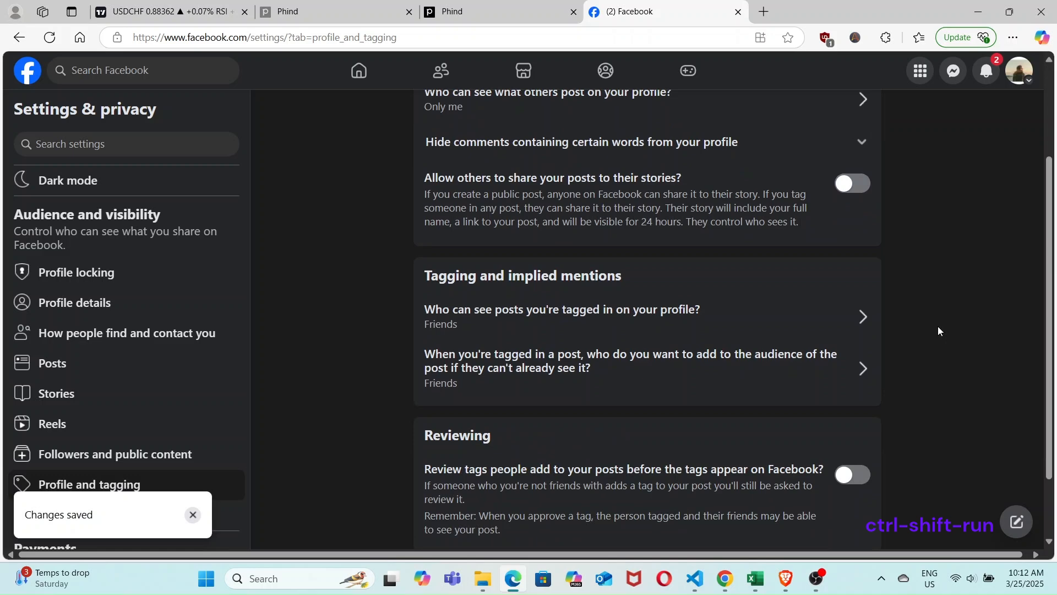
pyautogui.scroll(-1, 938, 331)
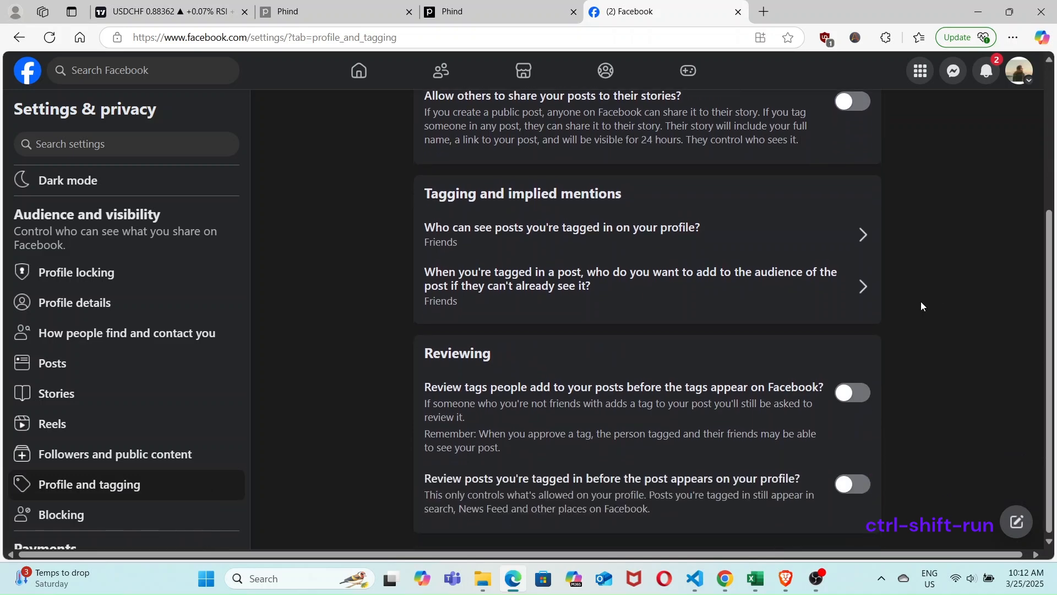
pyautogui.click(851, 239)
pyautogui.scroll(-3, 539, 352)
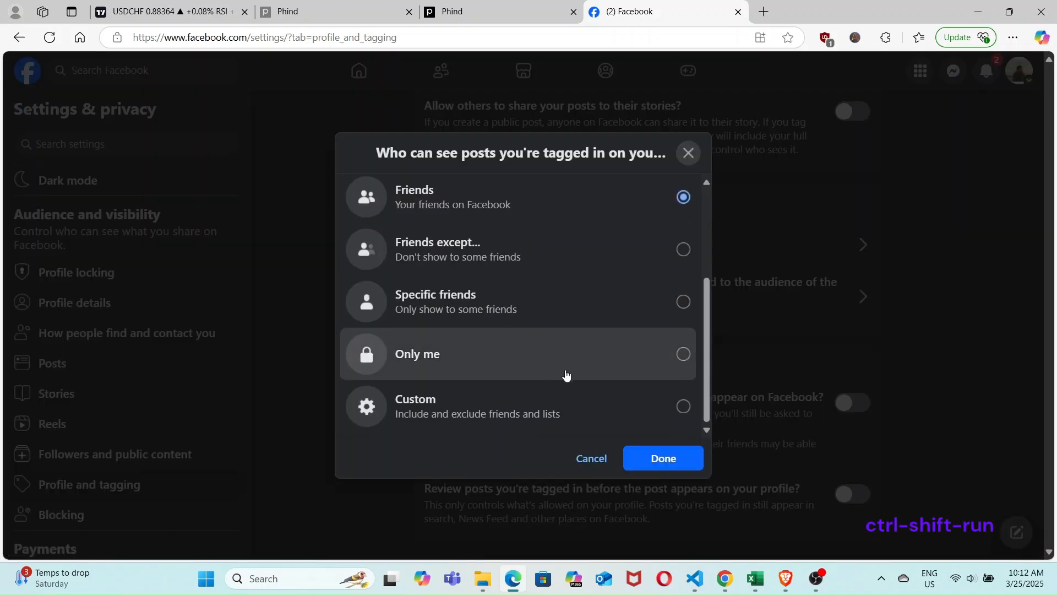
pyautogui.click(569, 373)
pyautogui.click(663, 457)
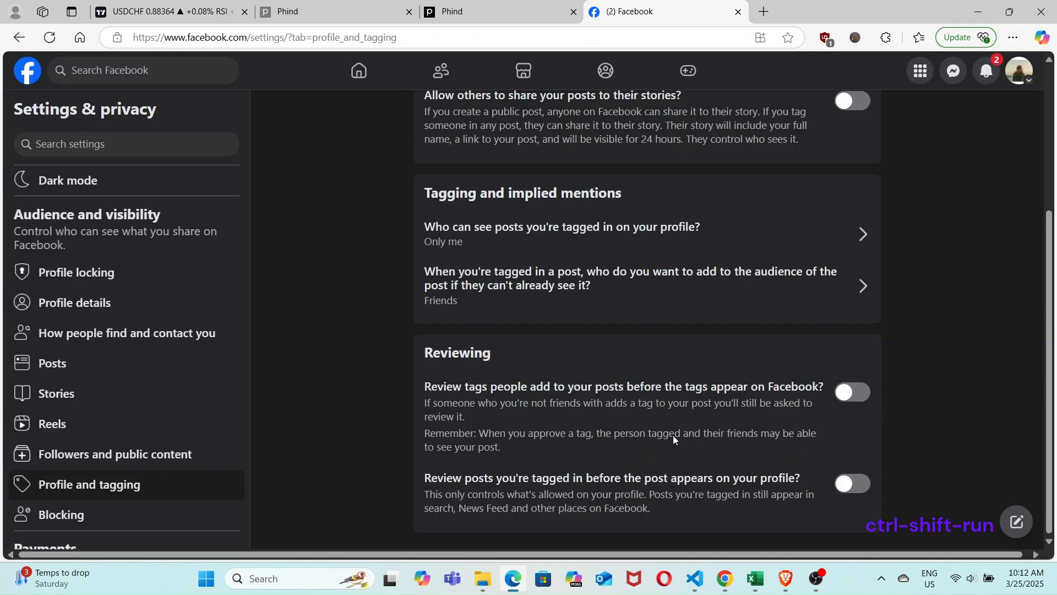
# Set the audience added to posts you're tagged in to Only me, and turn on review of both tags and tagged posts.
pyautogui.click(777, 289)
pyautogui.click(680, 338)
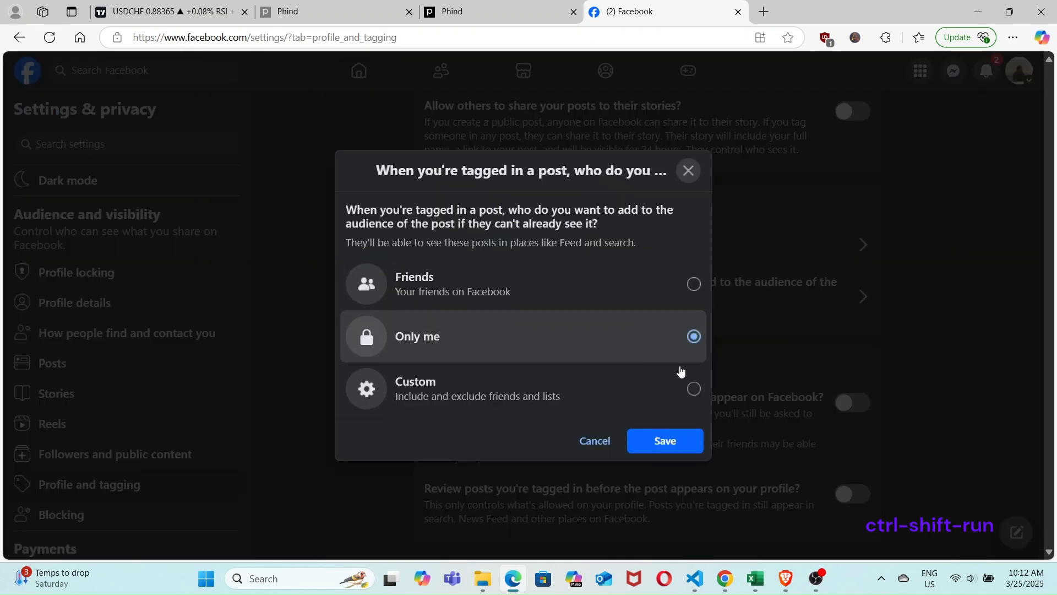
pyautogui.click(668, 443)
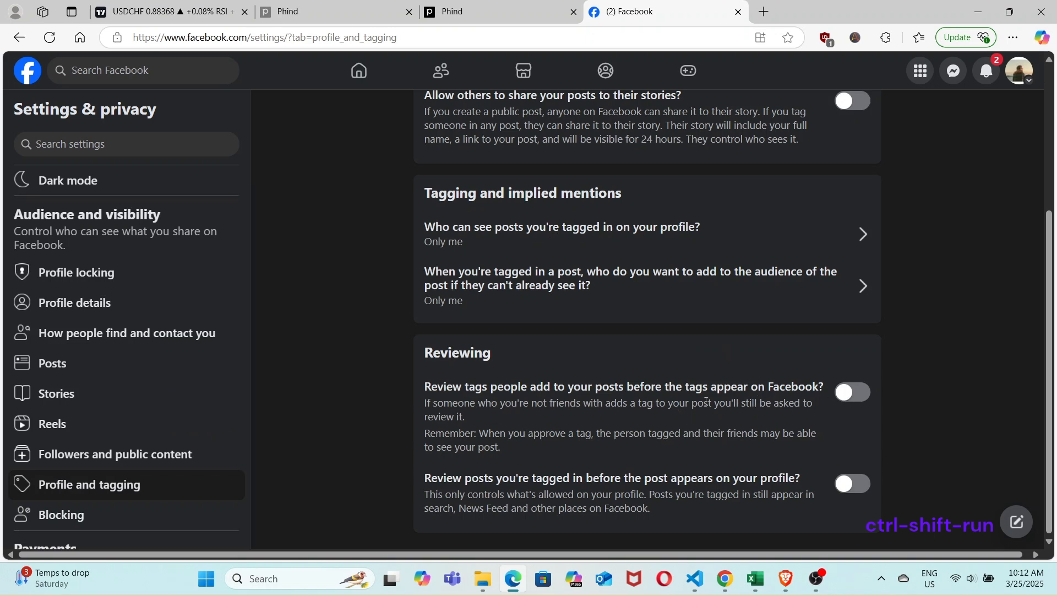
pyautogui.click(857, 398)
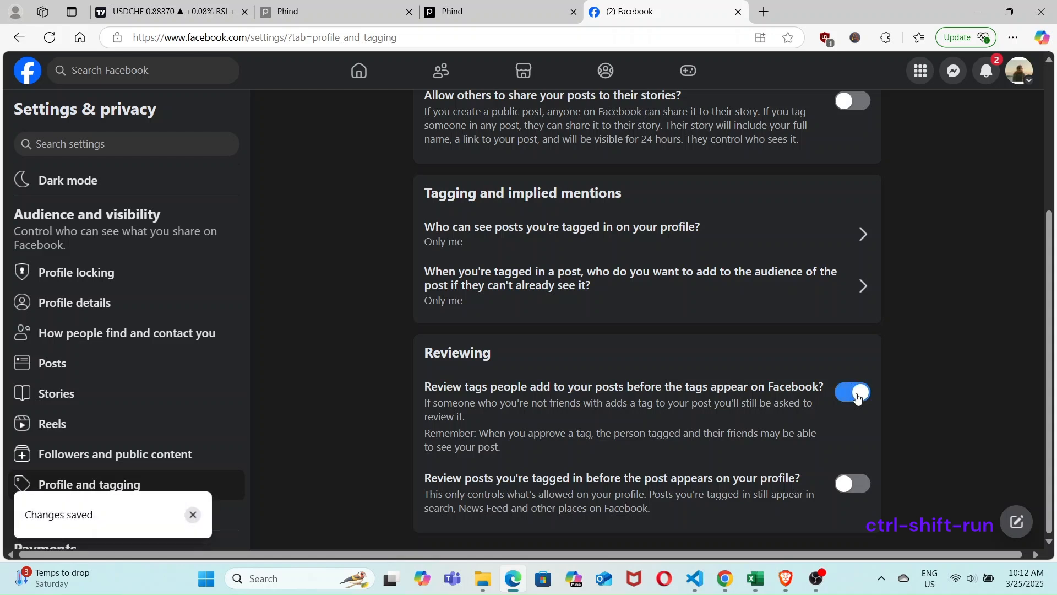
pyautogui.click(845, 486)
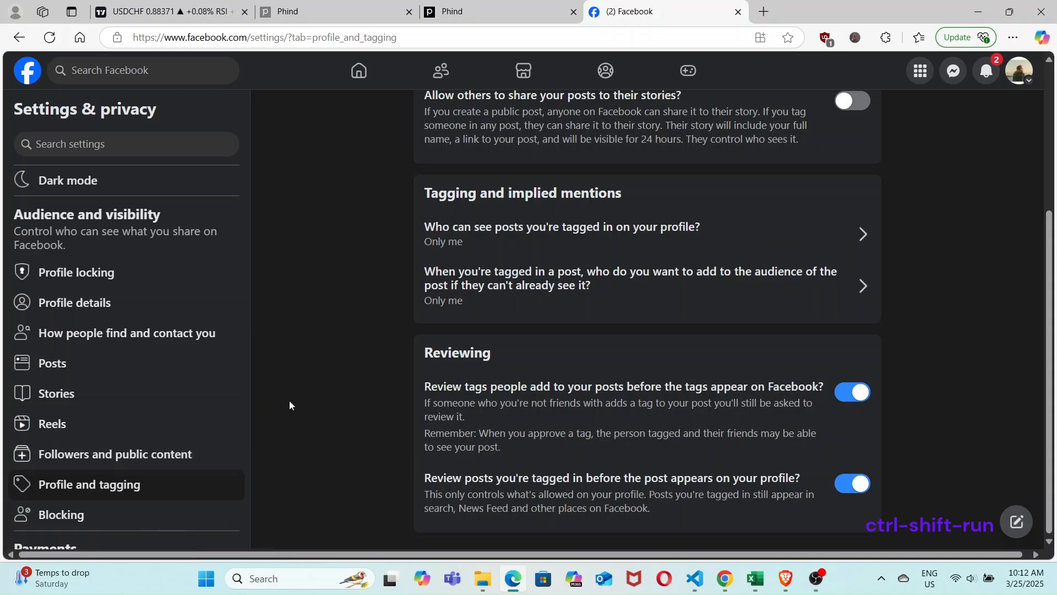
# In the Stories settings, check the story audience options and stop others from sharing your public stories to their own story.
pyautogui.click(101, 363)
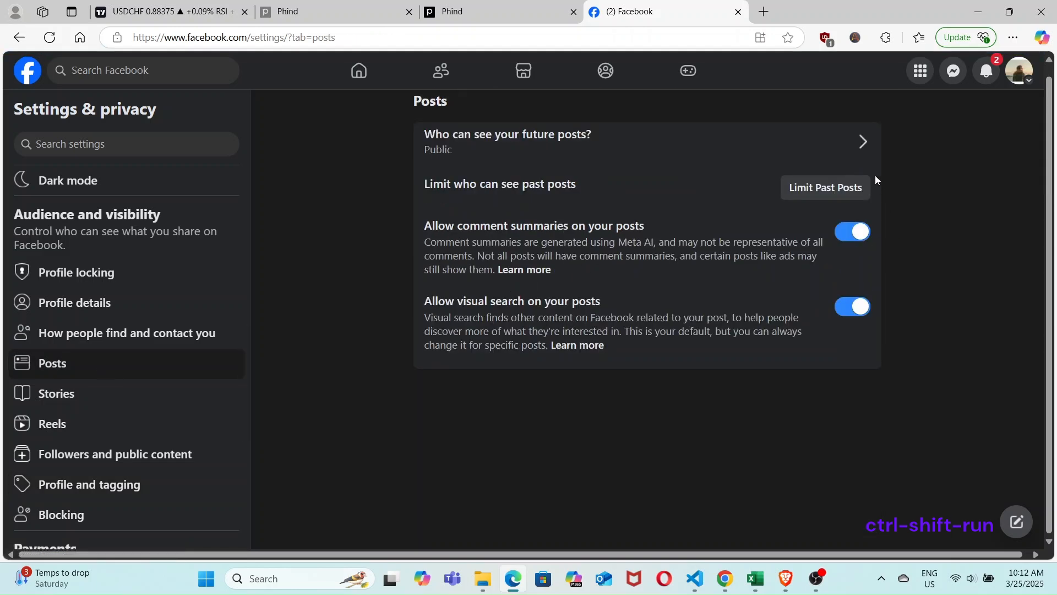
pyautogui.click(154, 400)
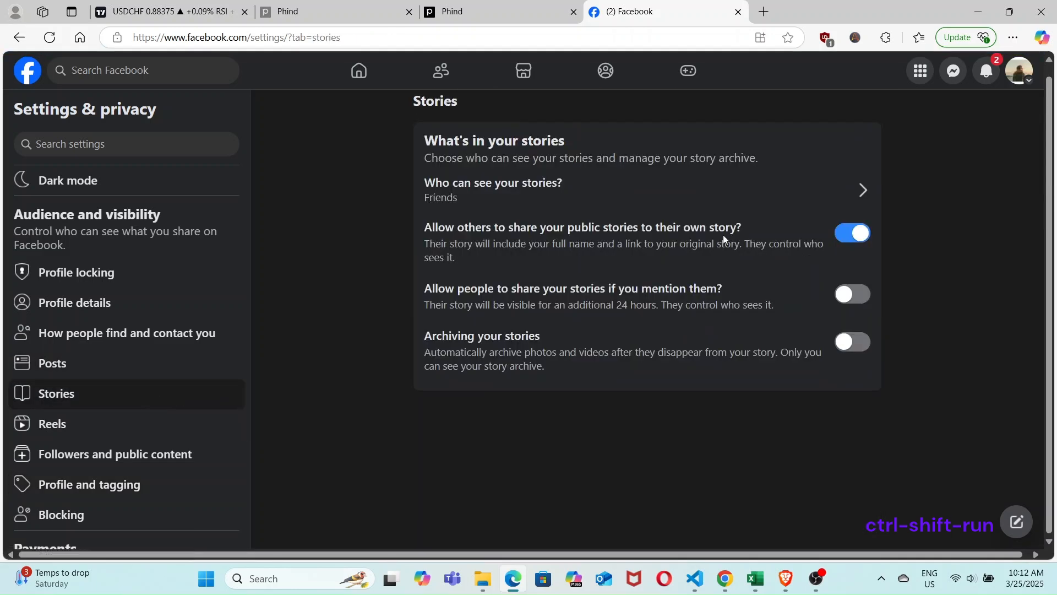
pyautogui.click(864, 194)
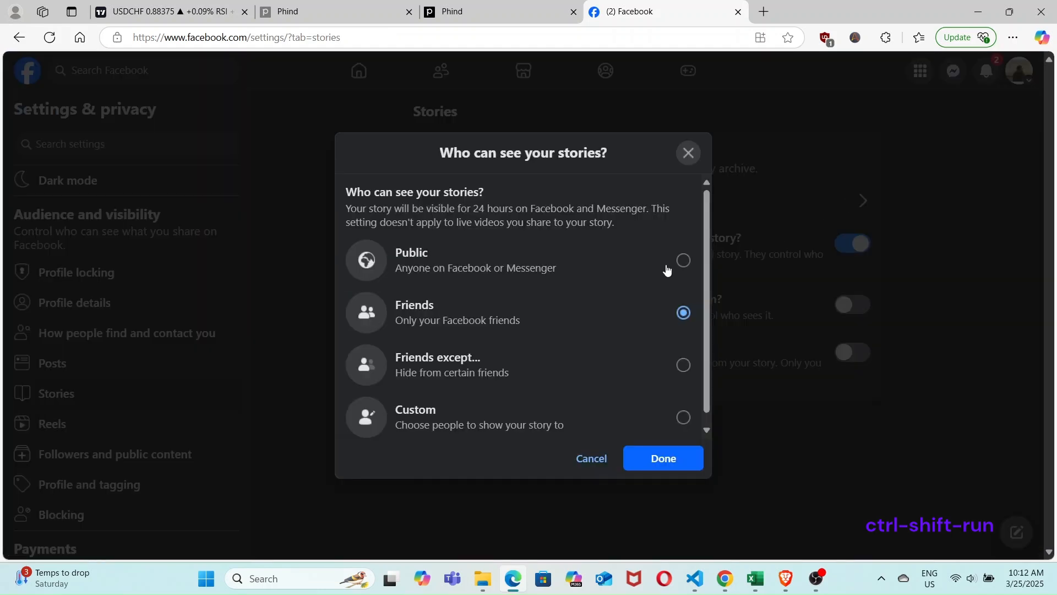
pyautogui.scroll(-1, 644, 302)
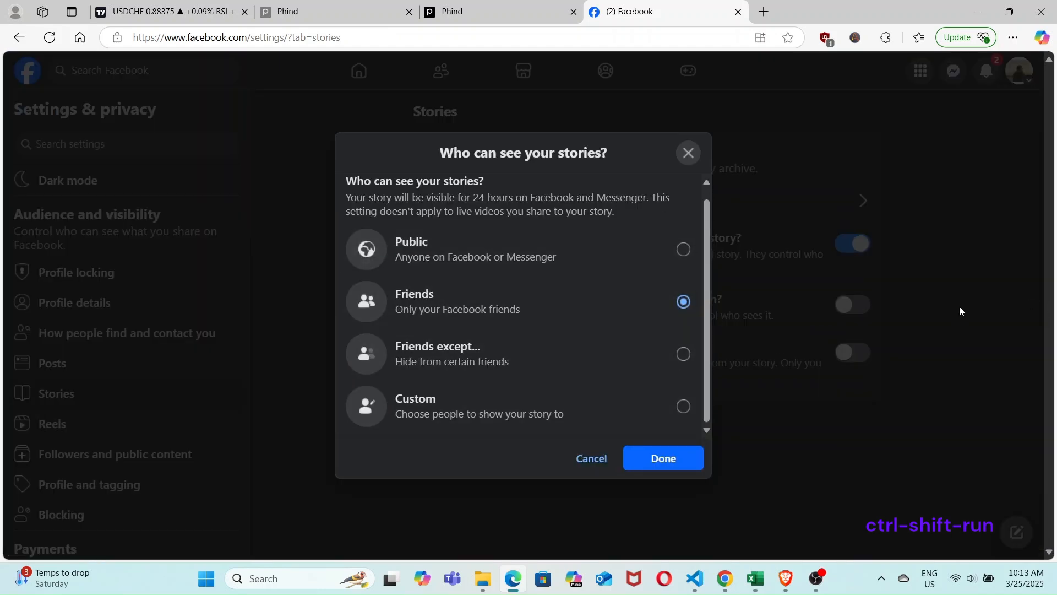
pyautogui.click(983, 291)
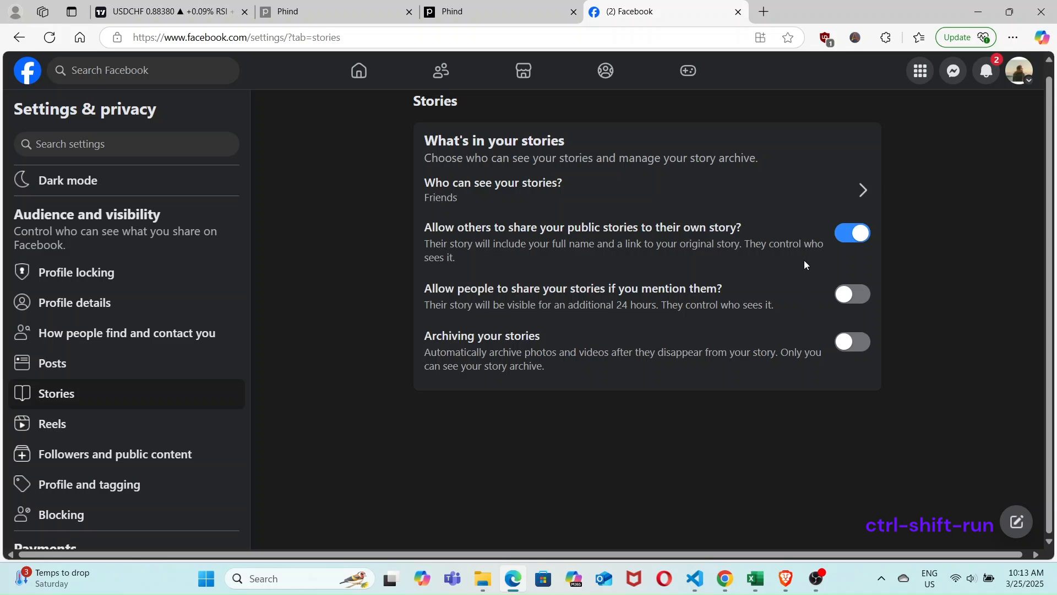
pyautogui.click(862, 235)
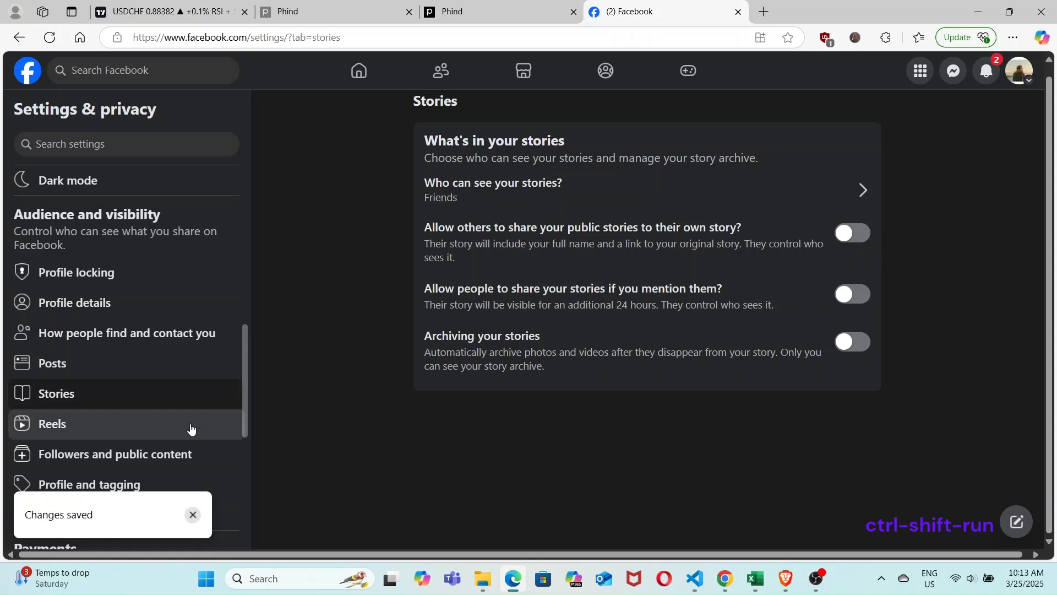
# In the Reels settings, stop others from sharing your reels to their stories.
pyautogui.click(155, 435)
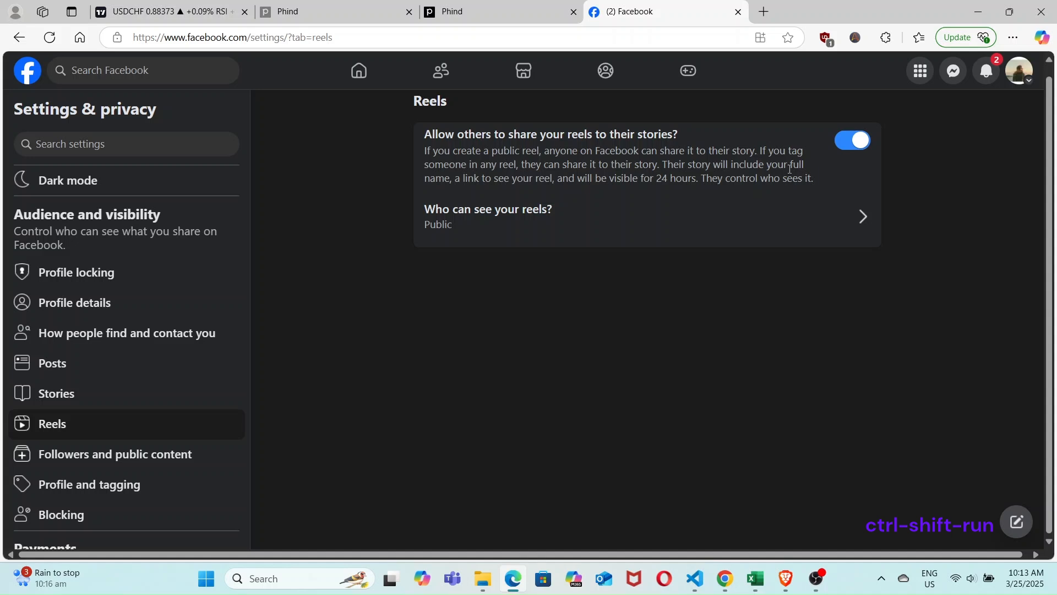
pyautogui.click(841, 148)
# Open your own profile in View As mode and examine which intro details, photos and posts the public can see.
pyautogui.click(28, 72)
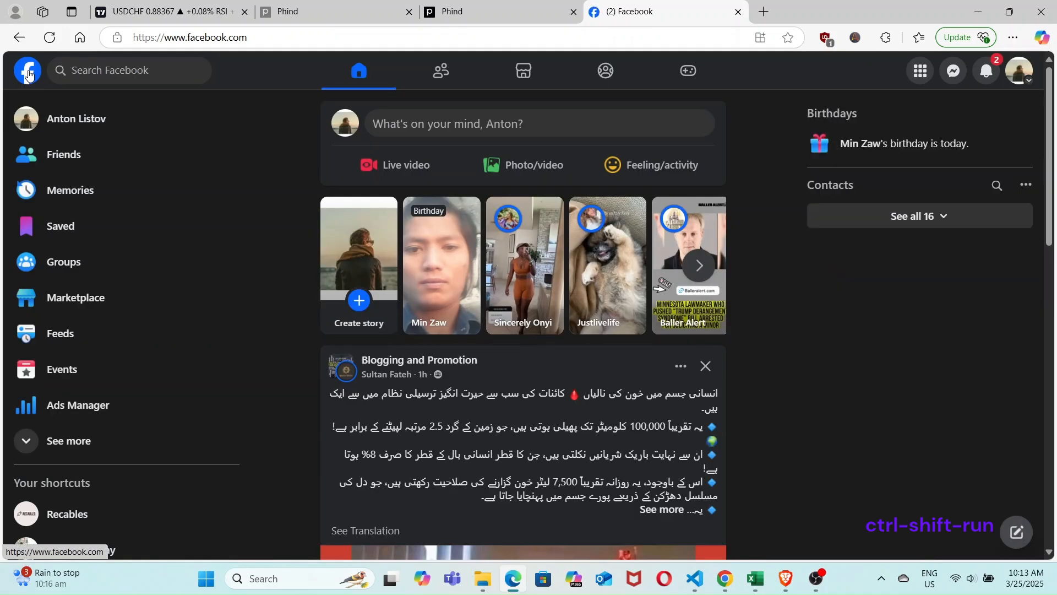
pyautogui.click(1031, 88)
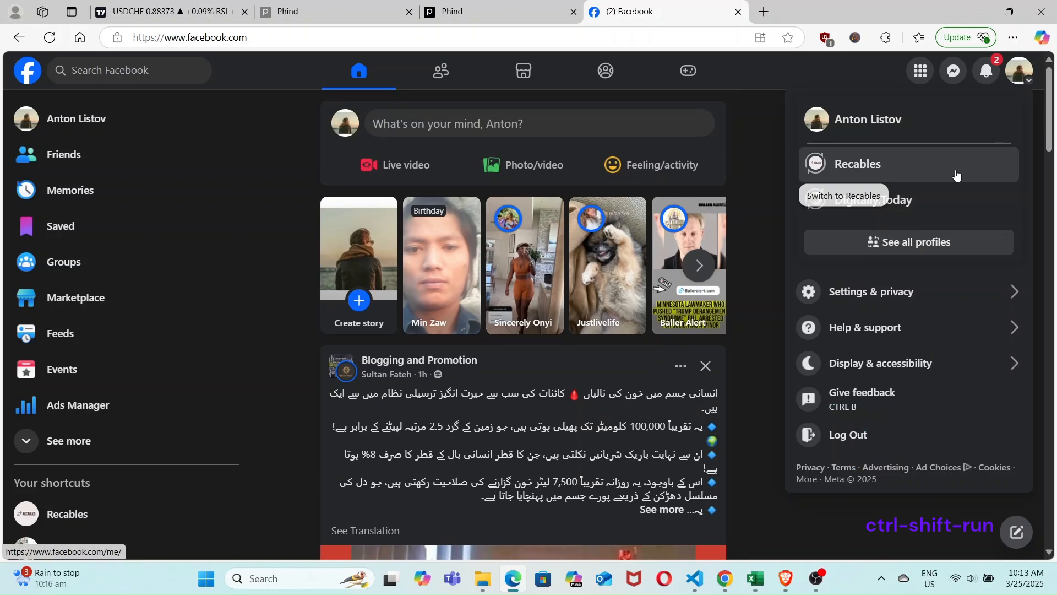
pyautogui.click(956, 119)
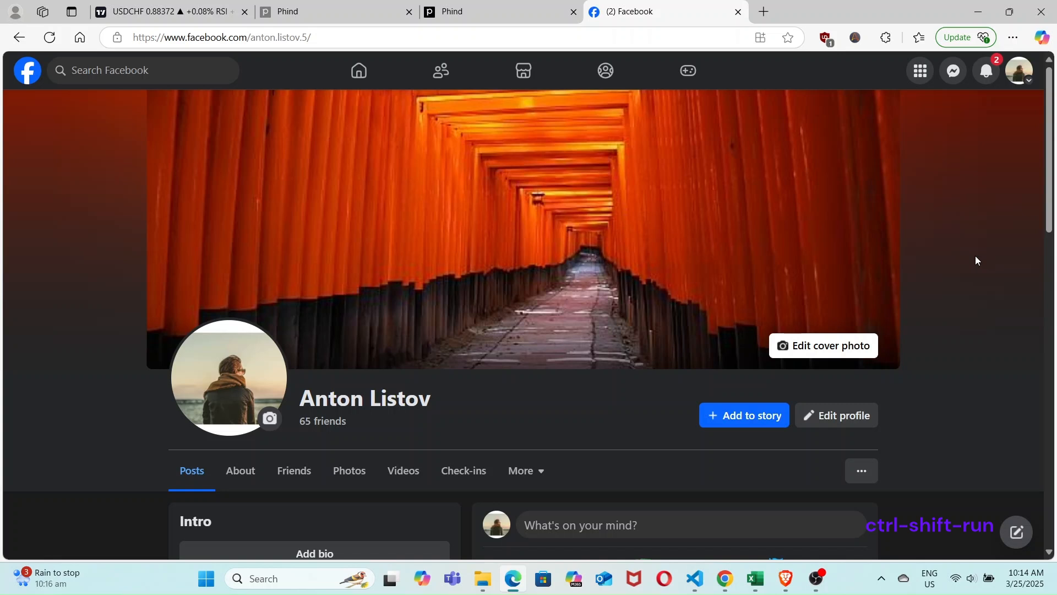
pyautogui.click(864, 478)
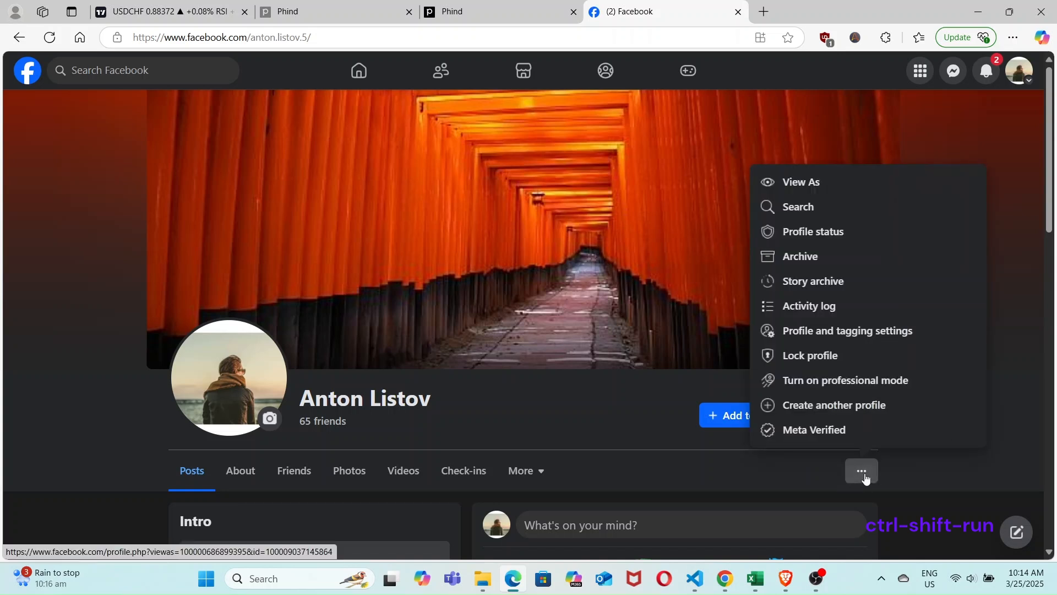
pyautogui.click(800, 184)
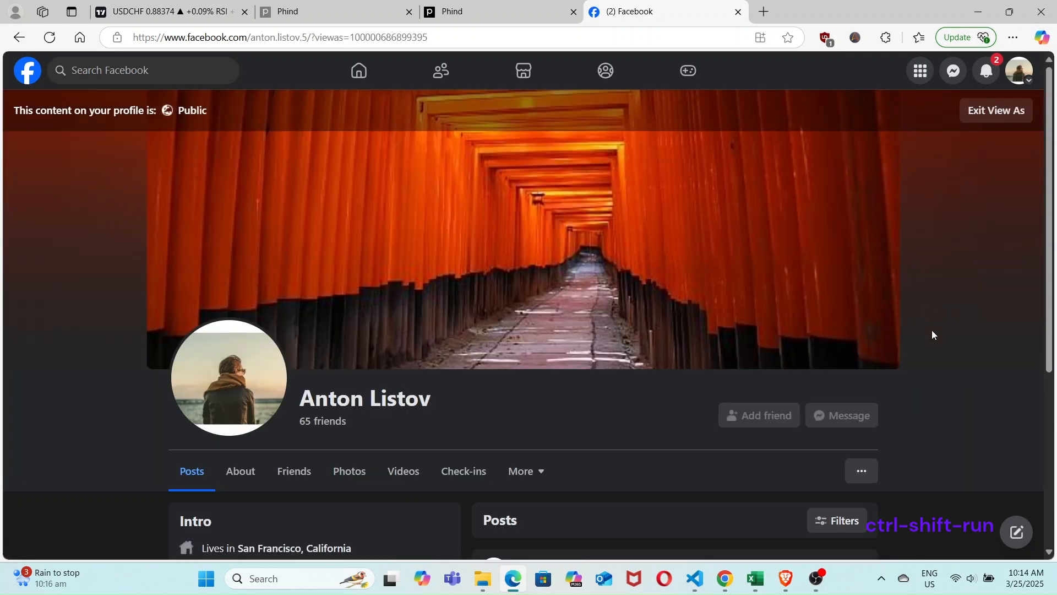
pyautogui.scroll(-5, 932, 329)
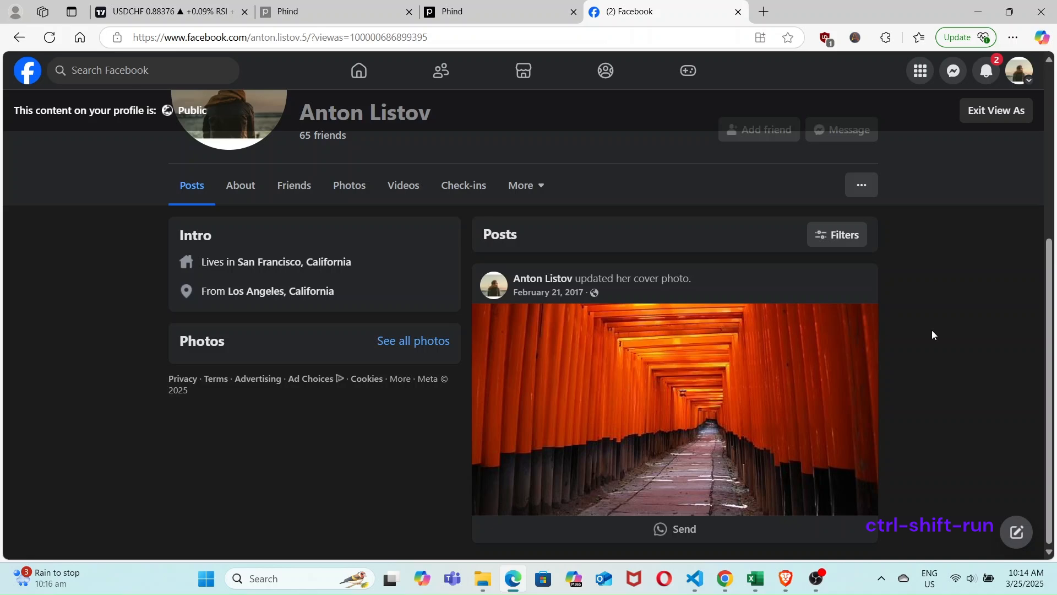
pyautogui.scroll(5, 932, 330)
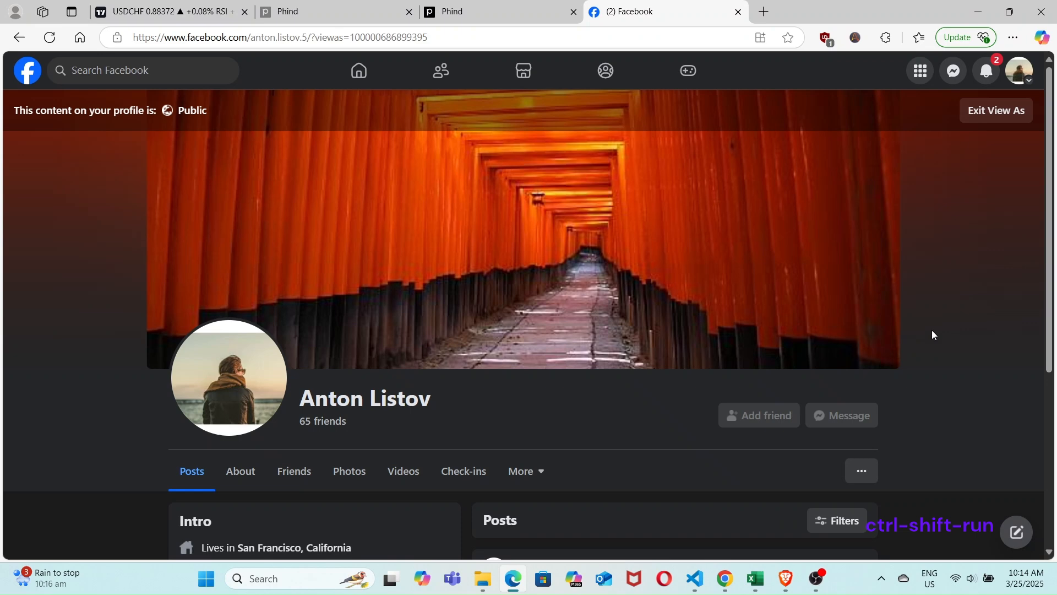
pyautogui.scroll(-5, 932, 330)
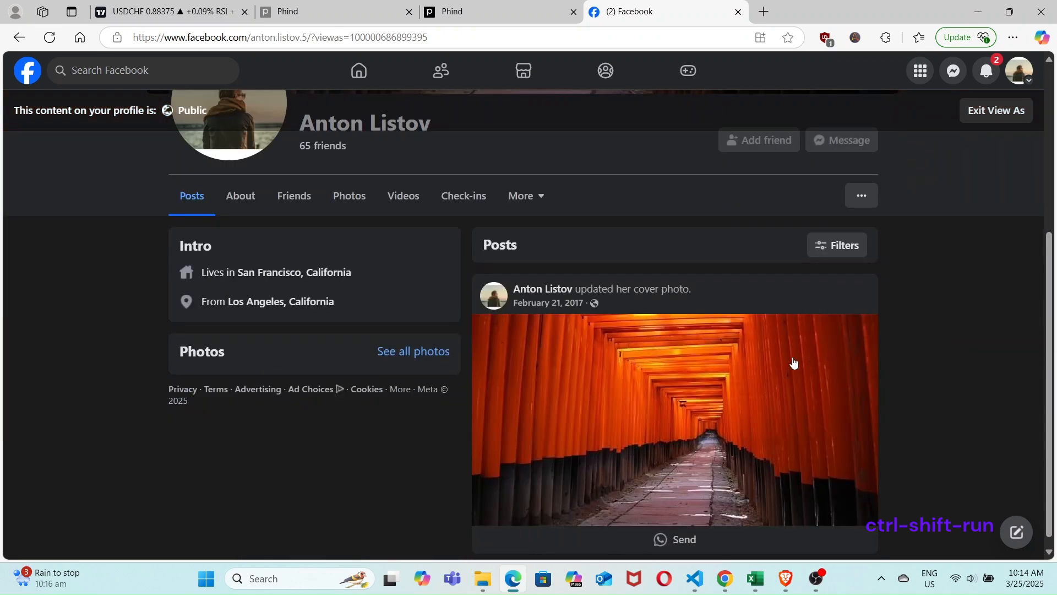